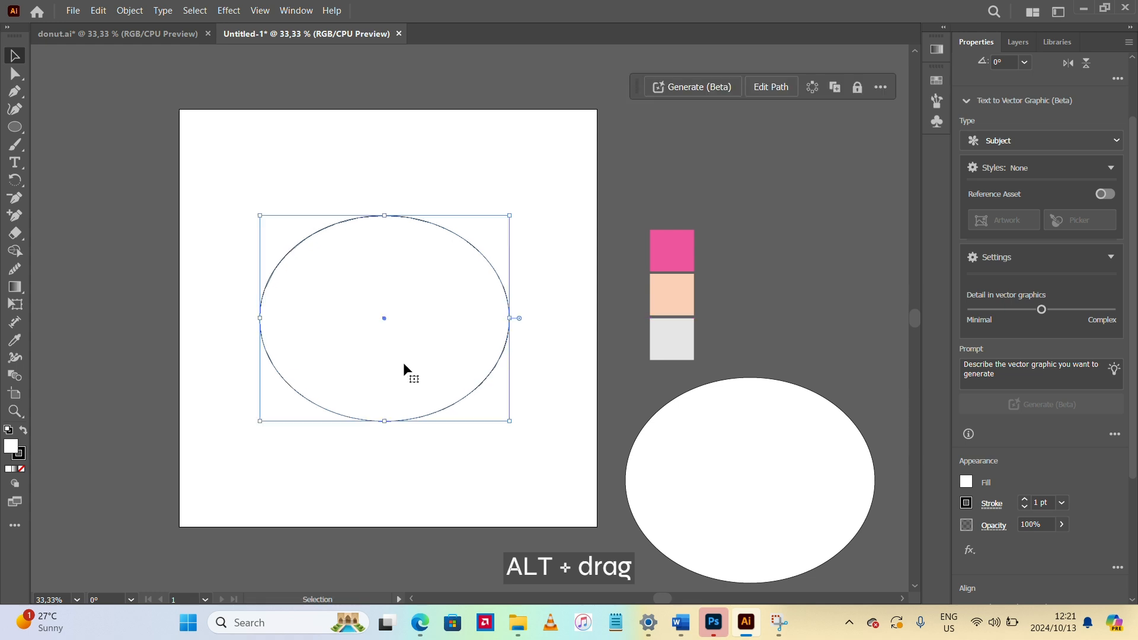
Place a copy of the spare ellipse on the artboard ellipse and shrink it into a flattened donut hole slightly above the center
left_click(548, 313)
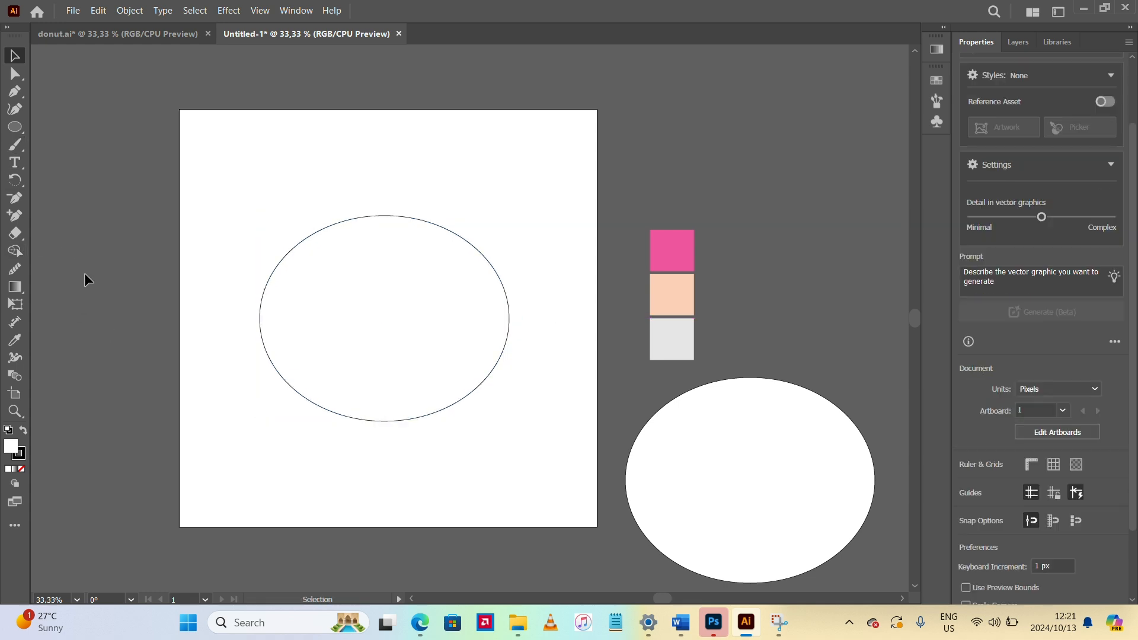
left_click(787, 532)
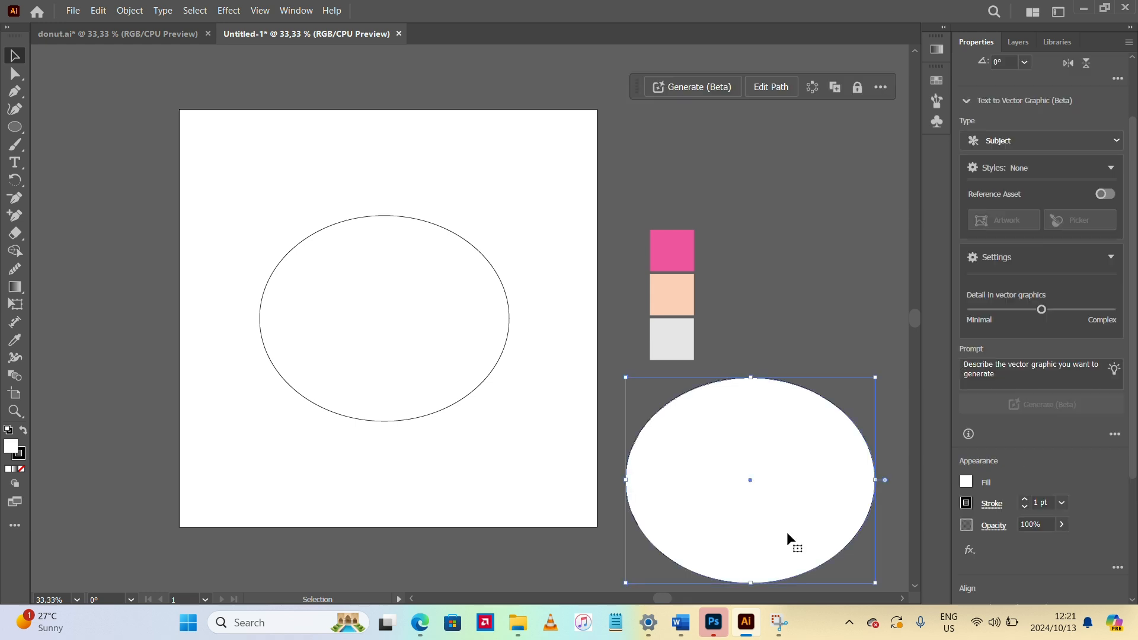
left_click_drag(787, 532, 457, 393)
left_click_drag(538, 438, 456, 371)
left_click_drag(417, 332, 388, 308)
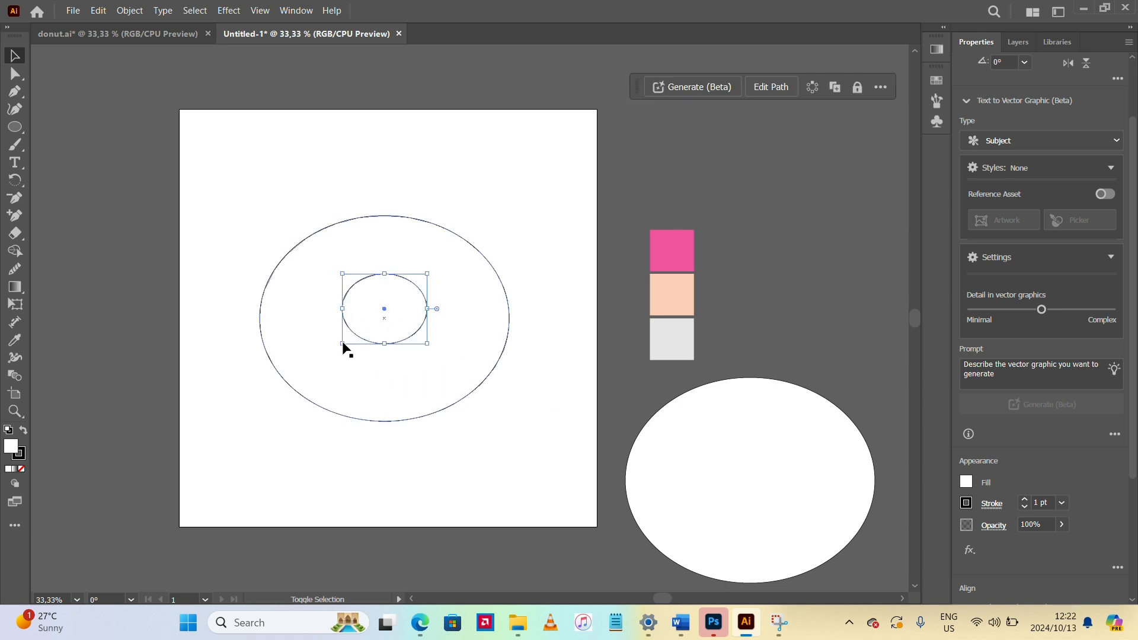
left_click_drag(343, 343, 352, 335)
left_click_drag(391, 304, 343, 331)
left_click(592, 197)
left_click(633, 196)
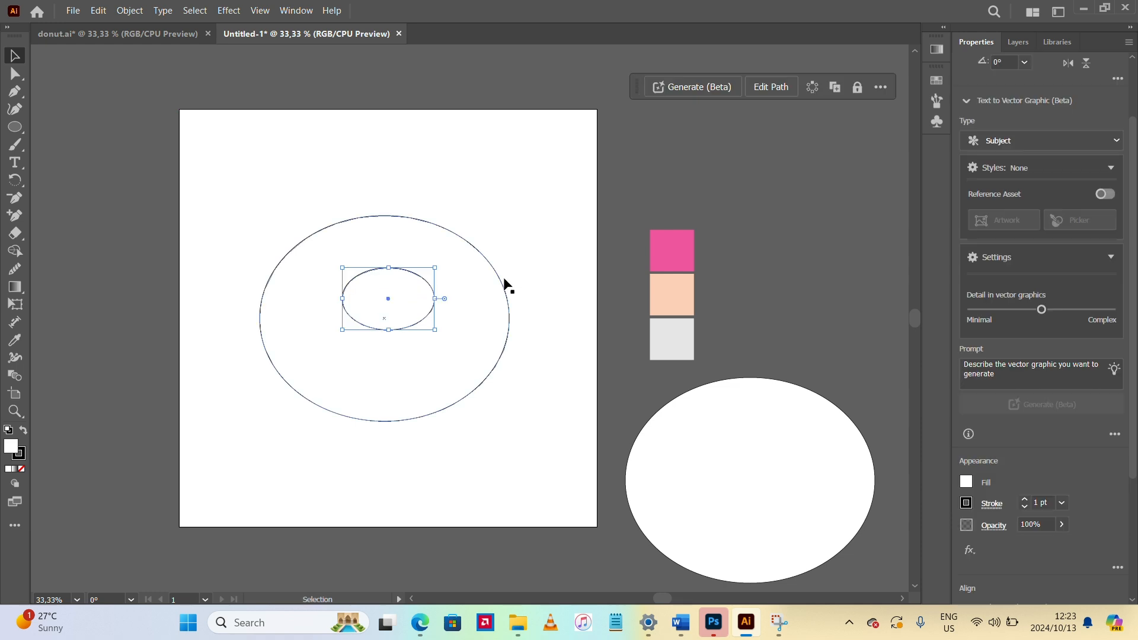
left_click(639, 212)
Draw a wavy dripping icing line across the lower half of the large ellipse with the Pencil tool, extending past both edges
left_click_drag(16, 144, 66, 164)
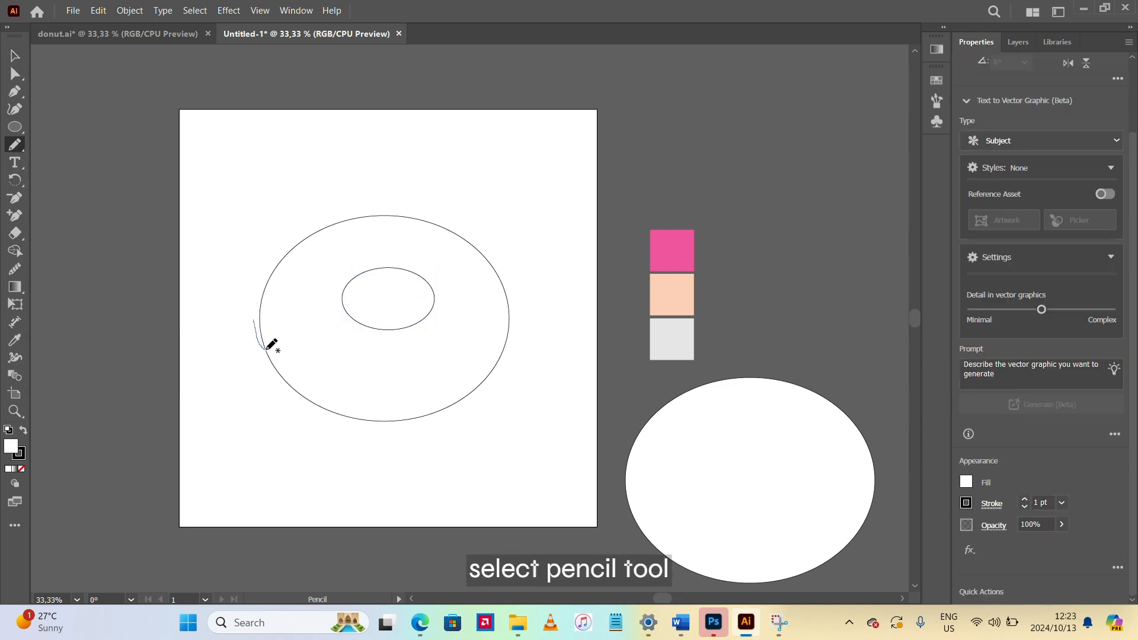
left_click_drag(315, 369, 338, 364)
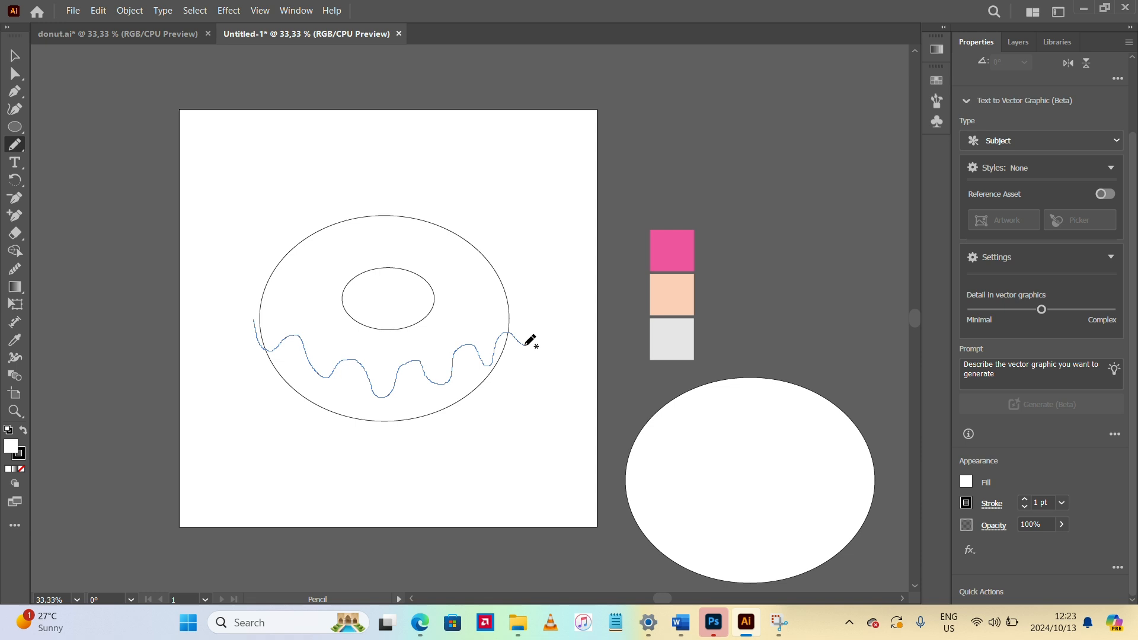
left_click_drag(525, 345, 525, 345)
Smooth the wavy icing line along its whole length with the Smooth tool
left_click(15, 268)
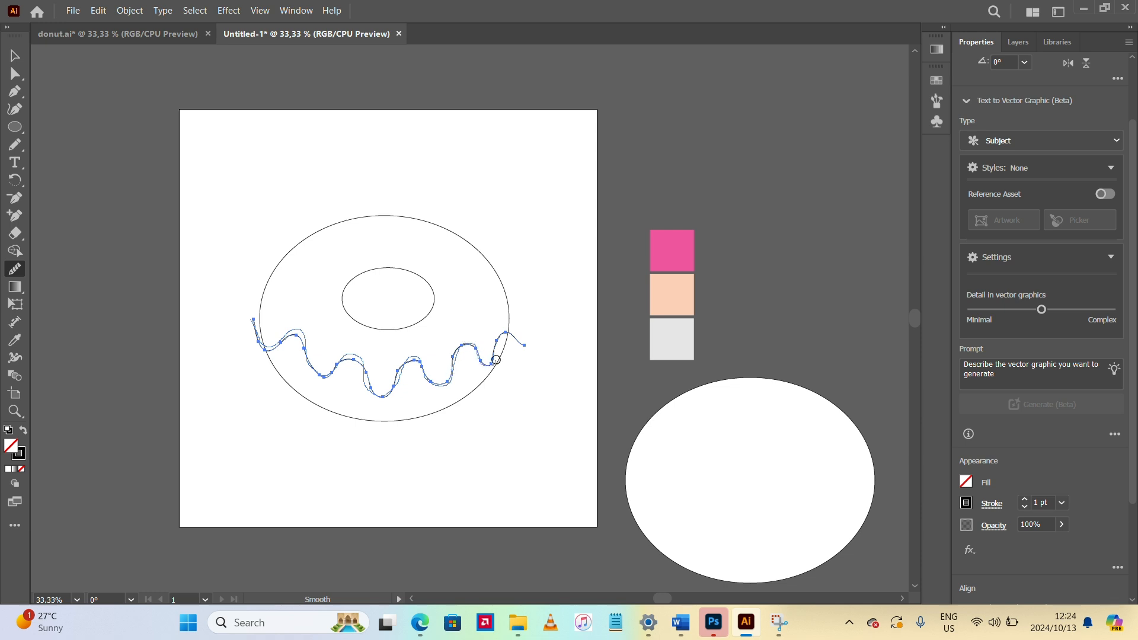
left_click_drag(496, 360, 527, 335)
left_click(23, 54)
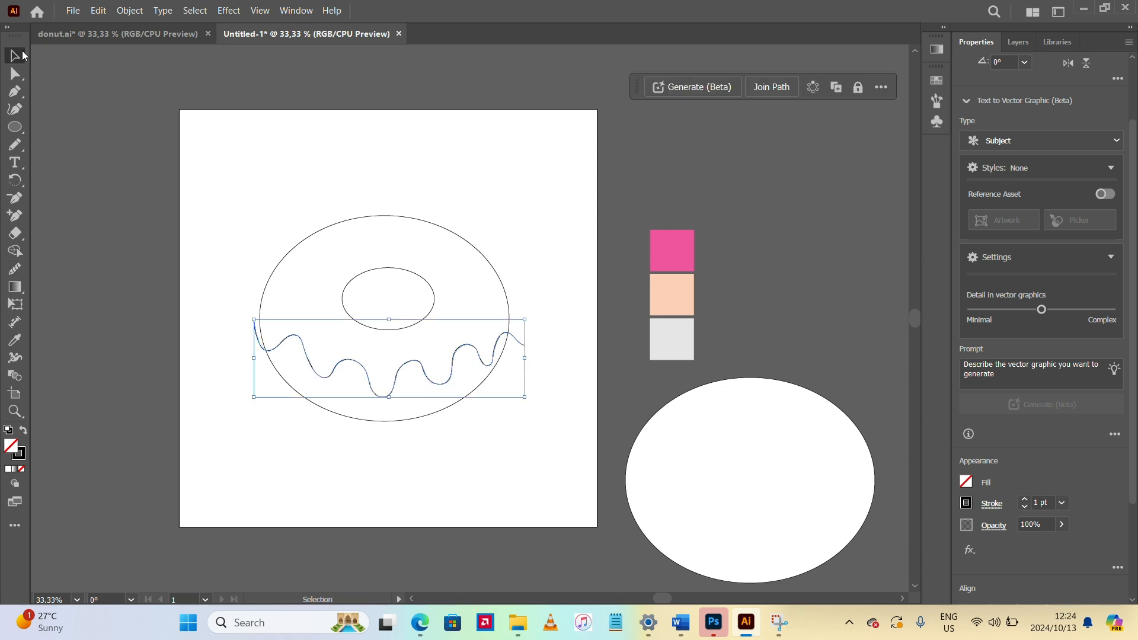
left_click(89, 208)
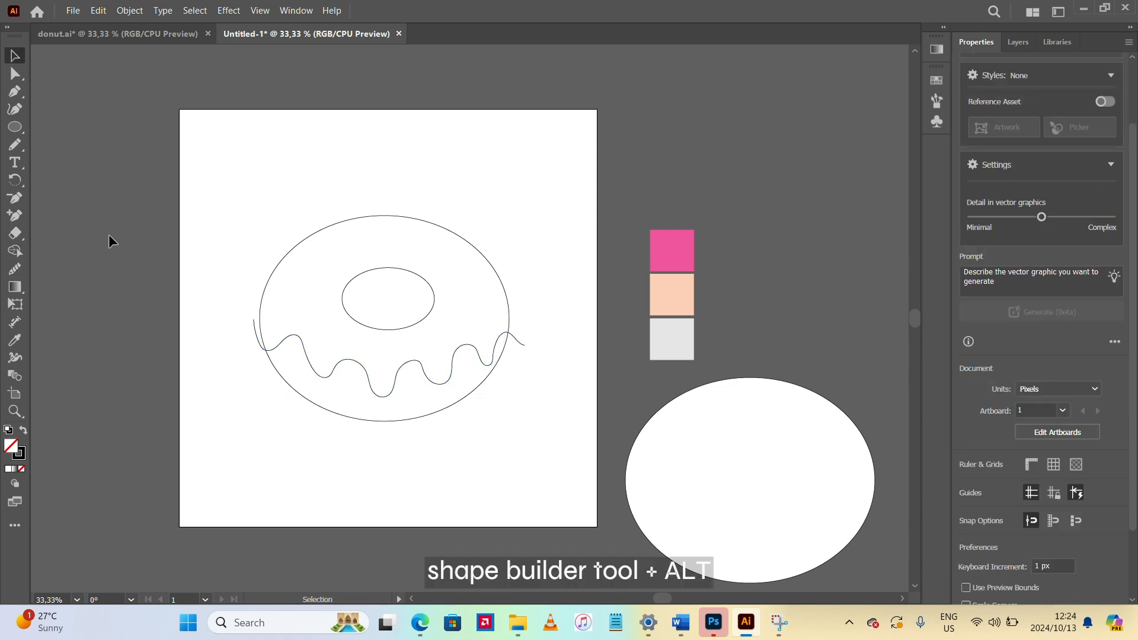
Use the Shape Builder to cut away the hole, the area below the wavy line and the line's stray ends
mouse_move(248, 199)
left_mouse_down()
mouse_move(460, 395)
mouse_move(556, 461)
left_mouse_up()
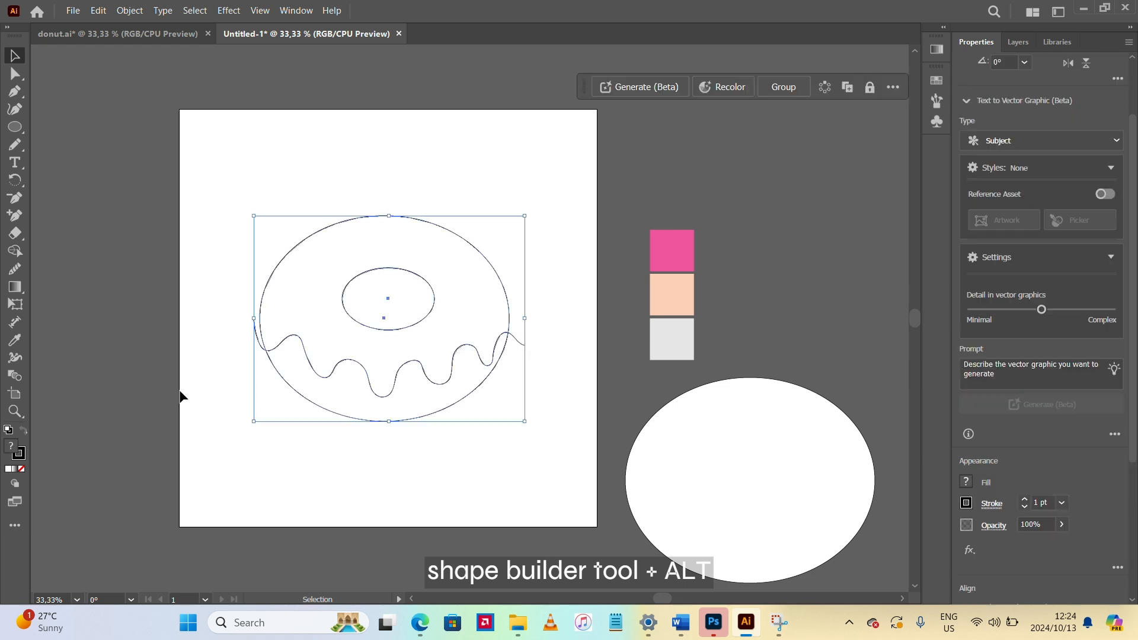
left_click(14, 251)
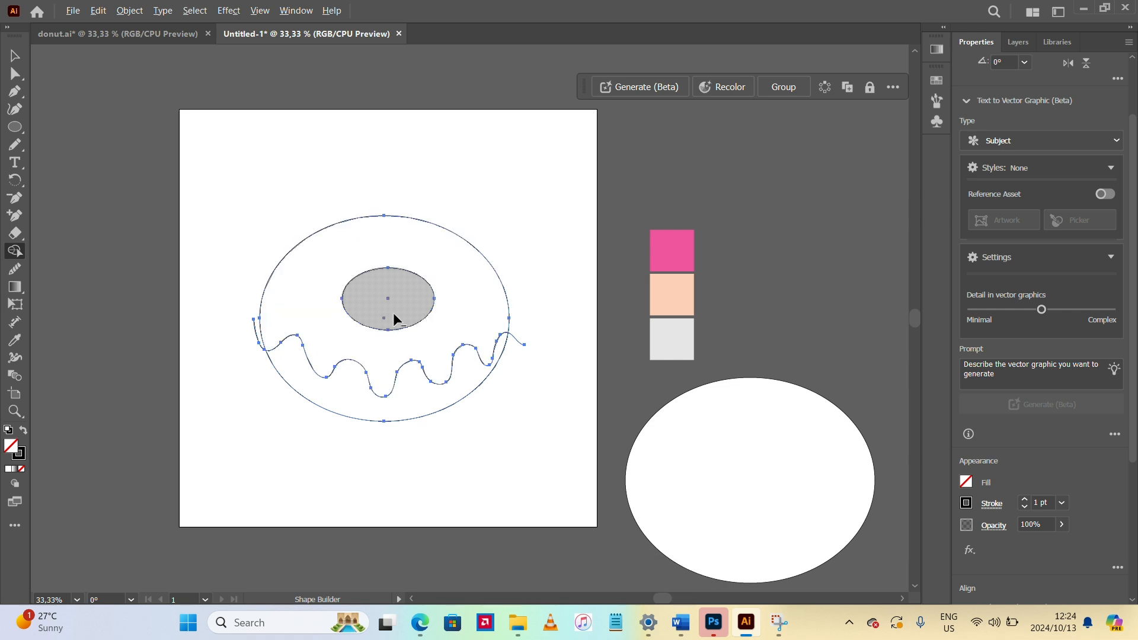
left_click_drag(396, 315, 413, 306)
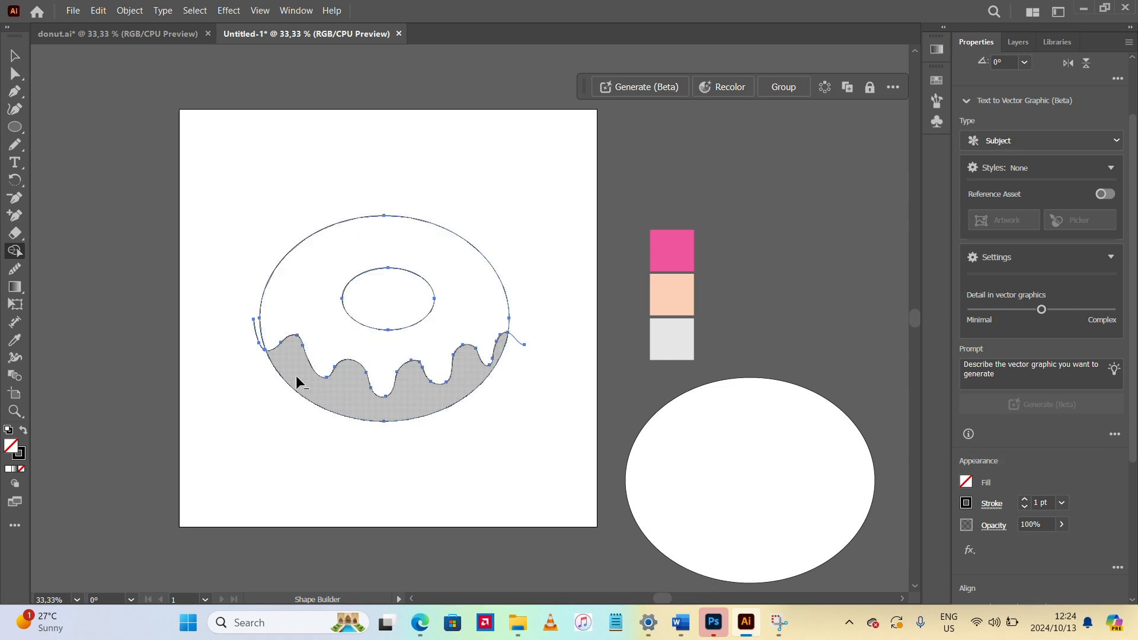
left_click(372, 412, "alt")
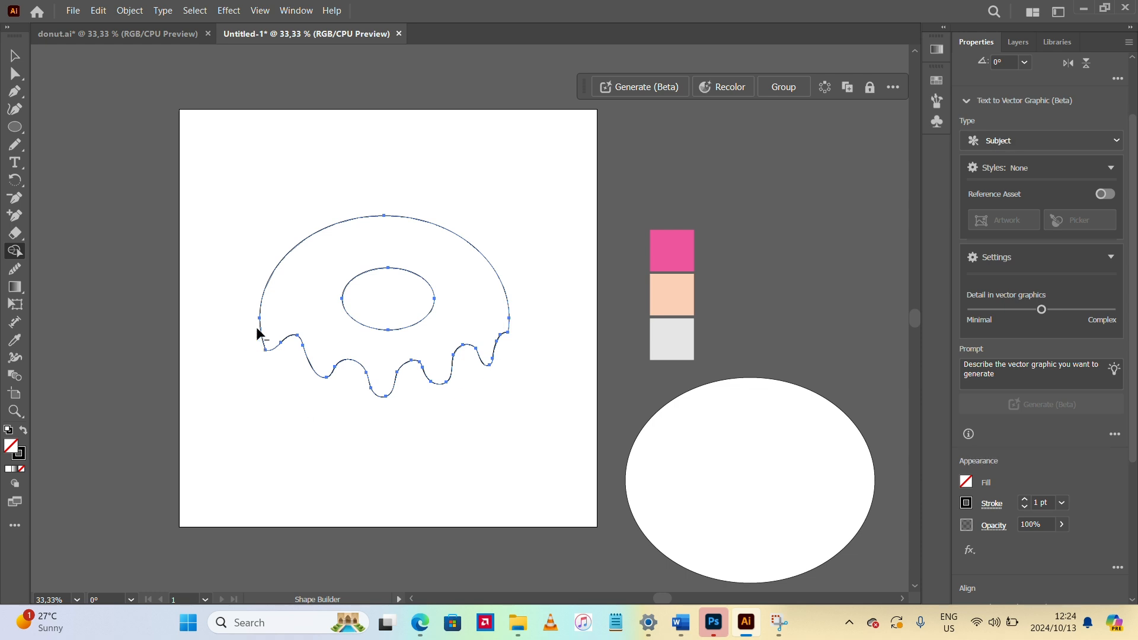
left_click(8, 55)
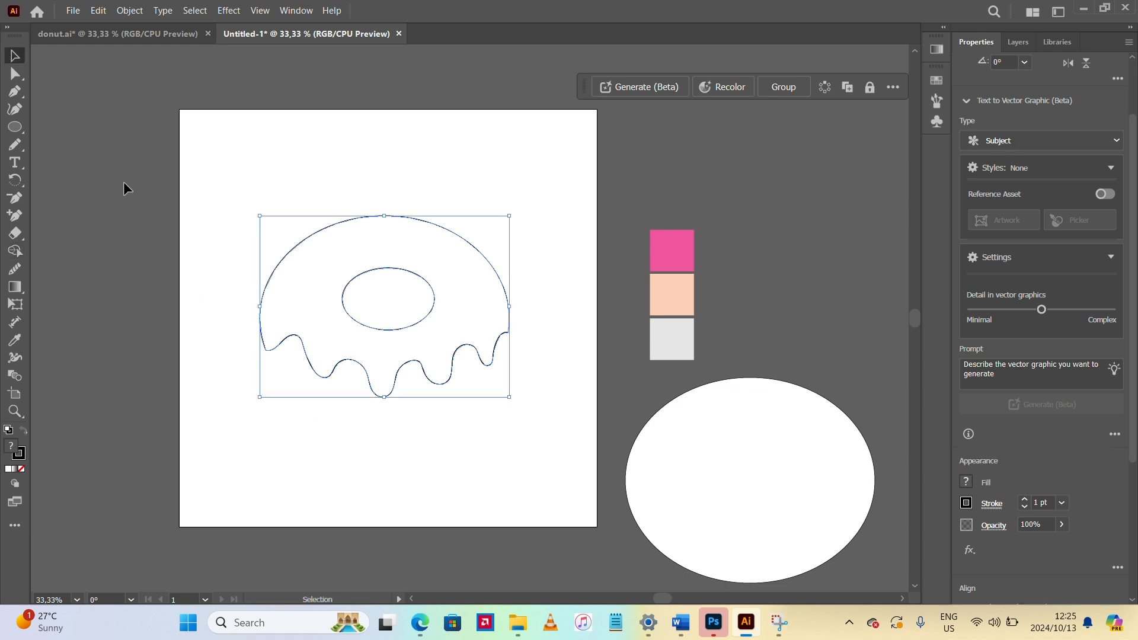
left_click(126, 185)
Reposition the icing slightly higher, then align the spare full ellipse with it and send the ellipse to the back as the donut base
left_click(397, 359)
left_click(721, 455)
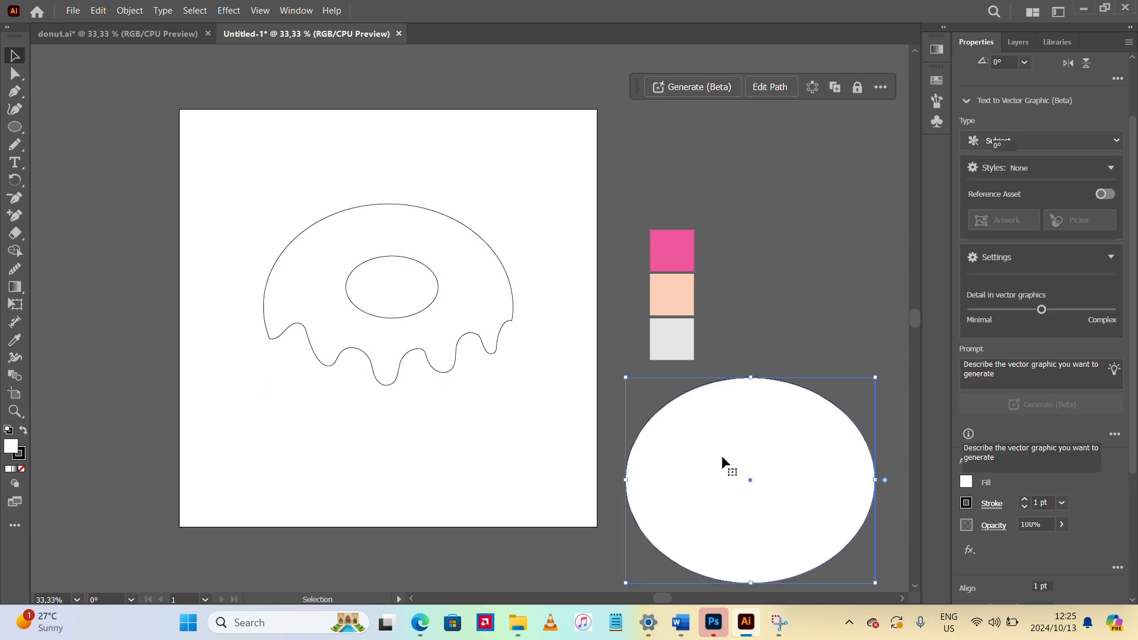
left_click_drag(721, 455, 378, 289)
right_click(370, 284)
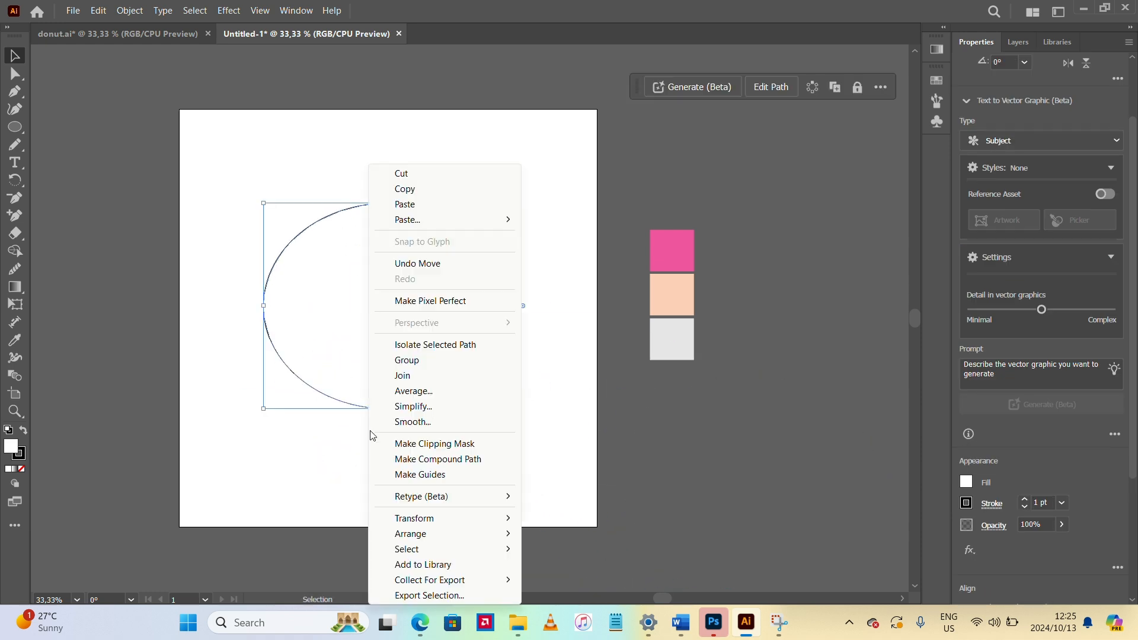
mouse_move(412, 523)
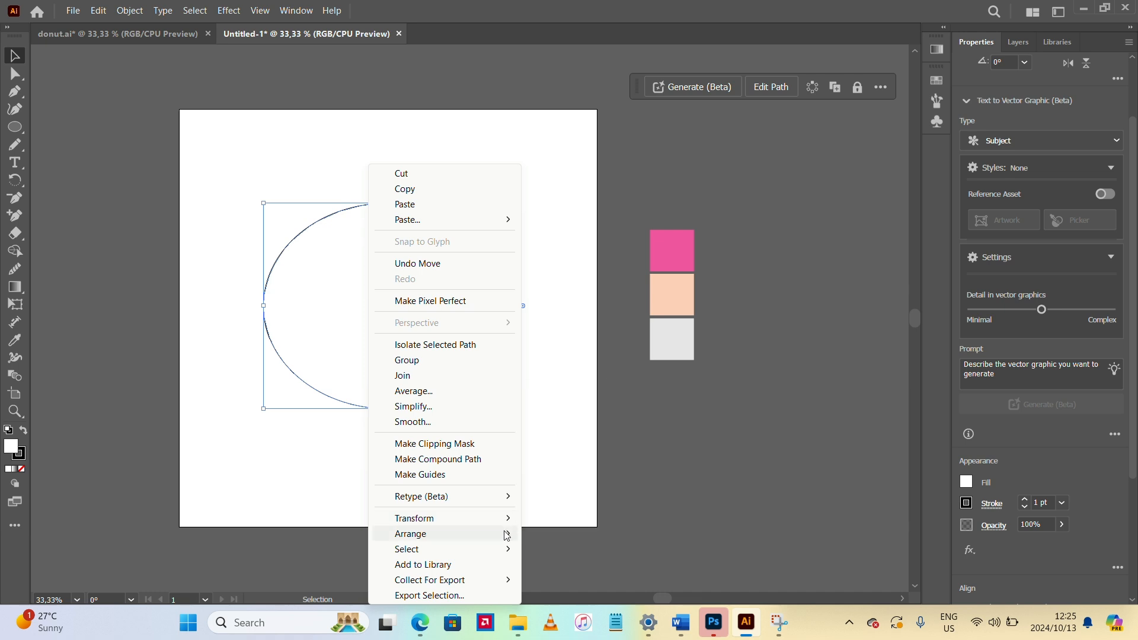
mouse_move(503, 534)
left_click(571, 581)
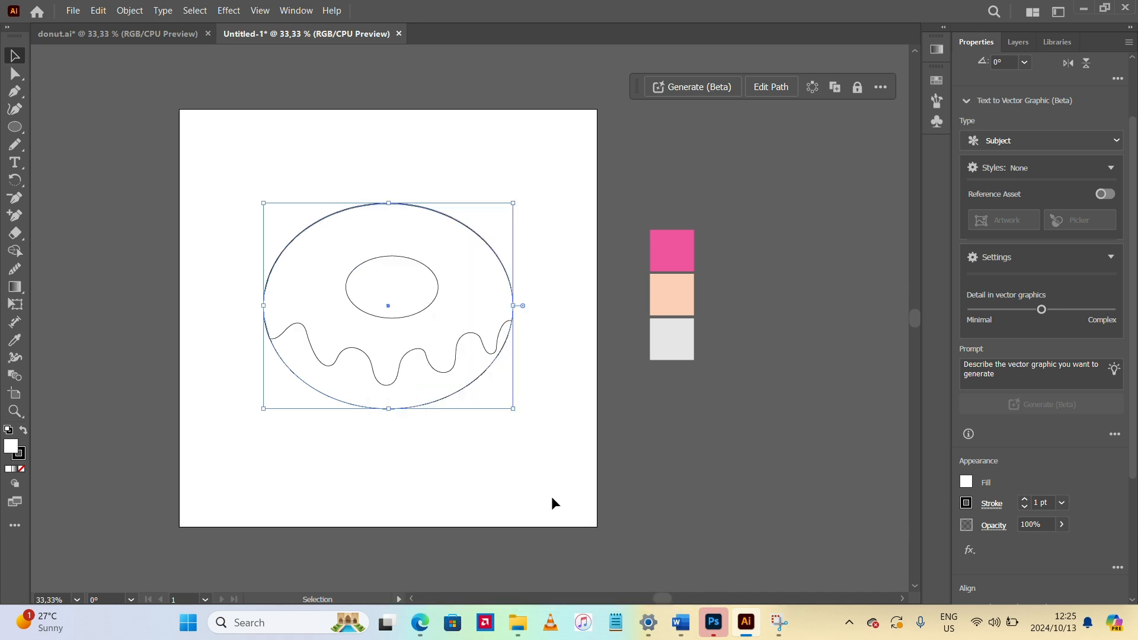
left_click(567, 369)
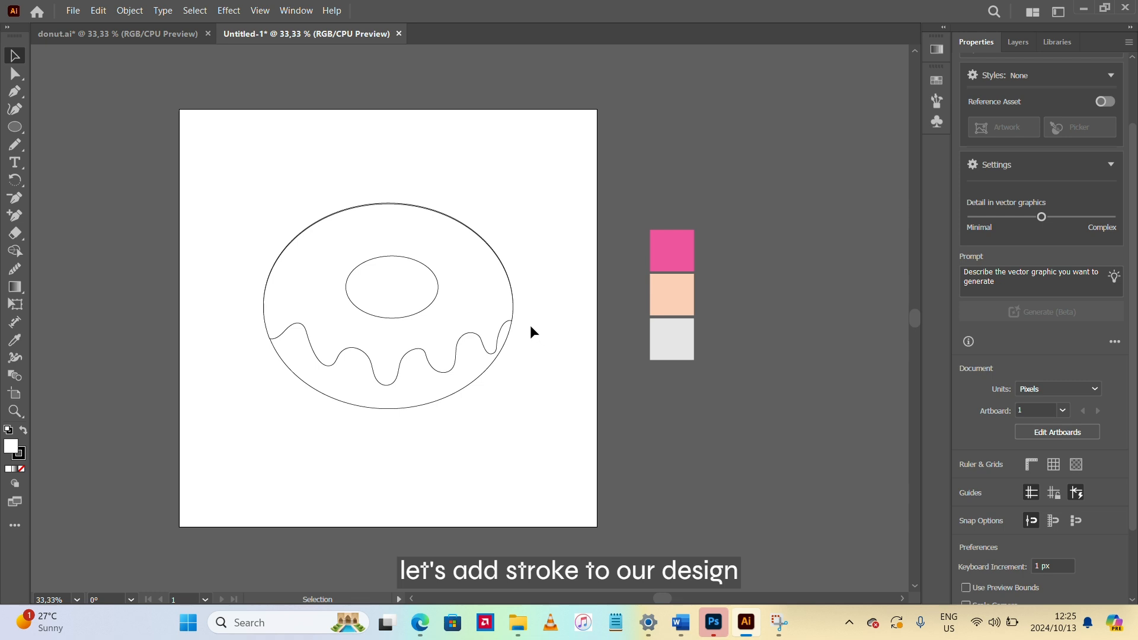
Set the stroke of both the icing shape and the base ellipse to 3 pt
left_click(498, 339)
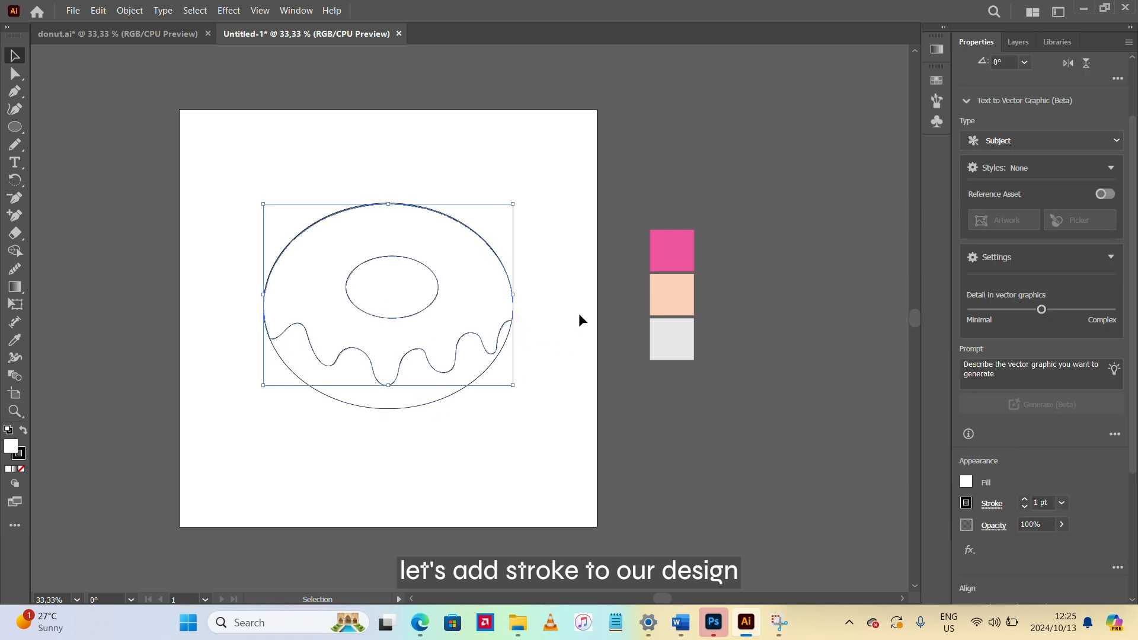
left_click(1026, 500)
left_click(1026, 500)
left_click(425, 401)
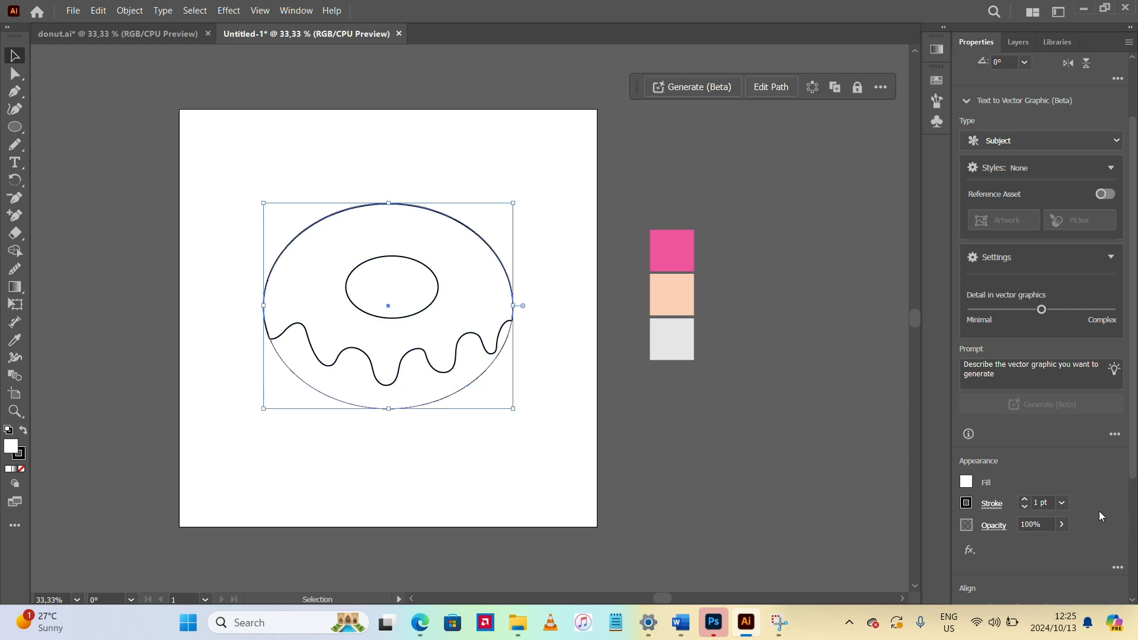
left_click(1026, 500)
left_click(1026, 499)
left_click(710, 396)
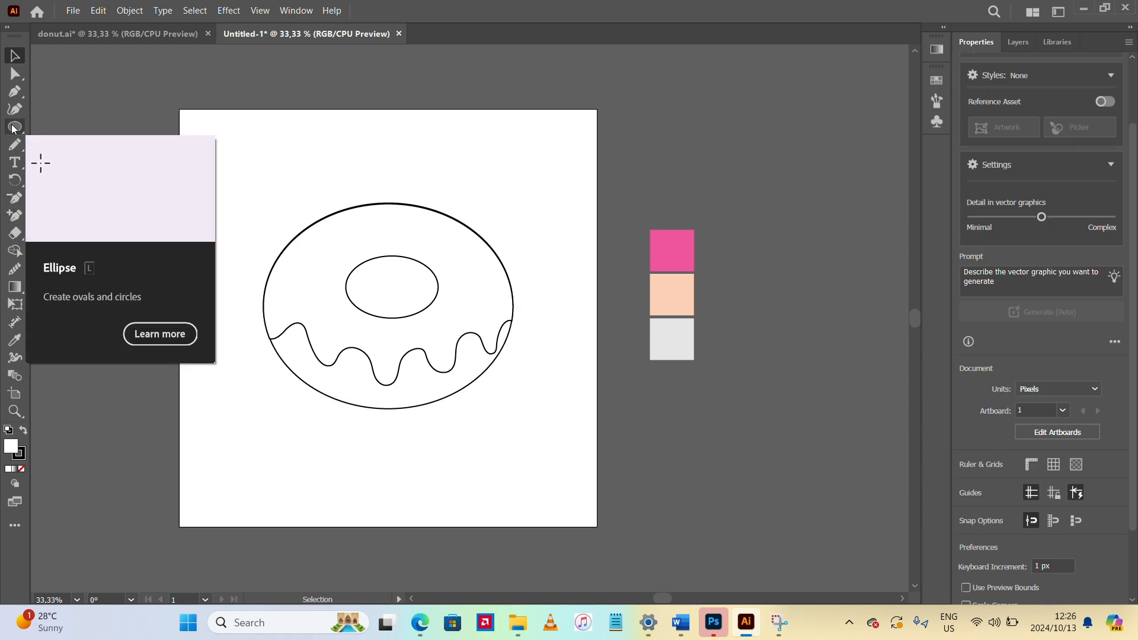
Draw a small flat rectangle below the donut as a sprinkle, widen it slightly and give it a 1 pt stroke
left_click_drag(13, 135, 55, 120)
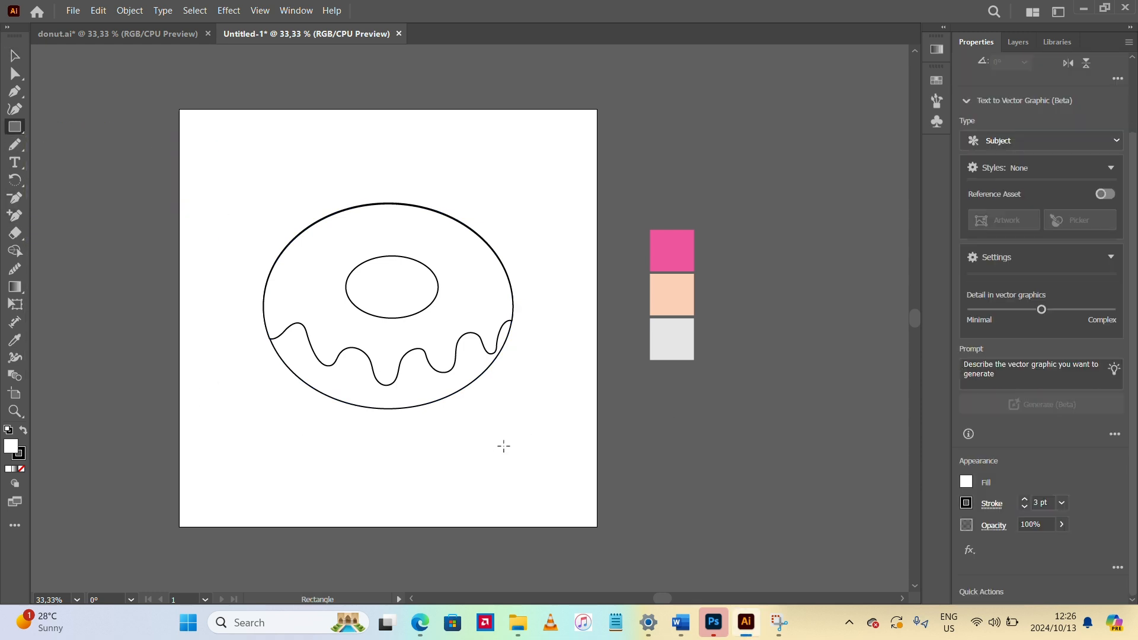
mouse_move(504, 446)
left_mouse_down()
mouse_move(545, 465)
mouse_move(525, 454)
left_mouse_up()
left_click(15, 56)
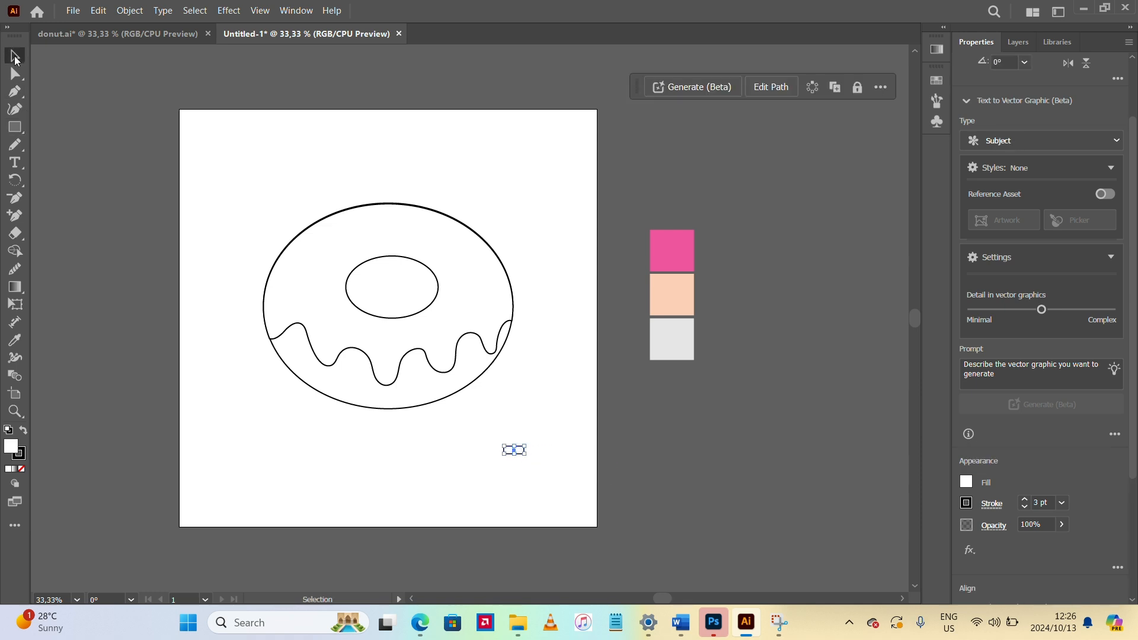
left_click(394, 93)
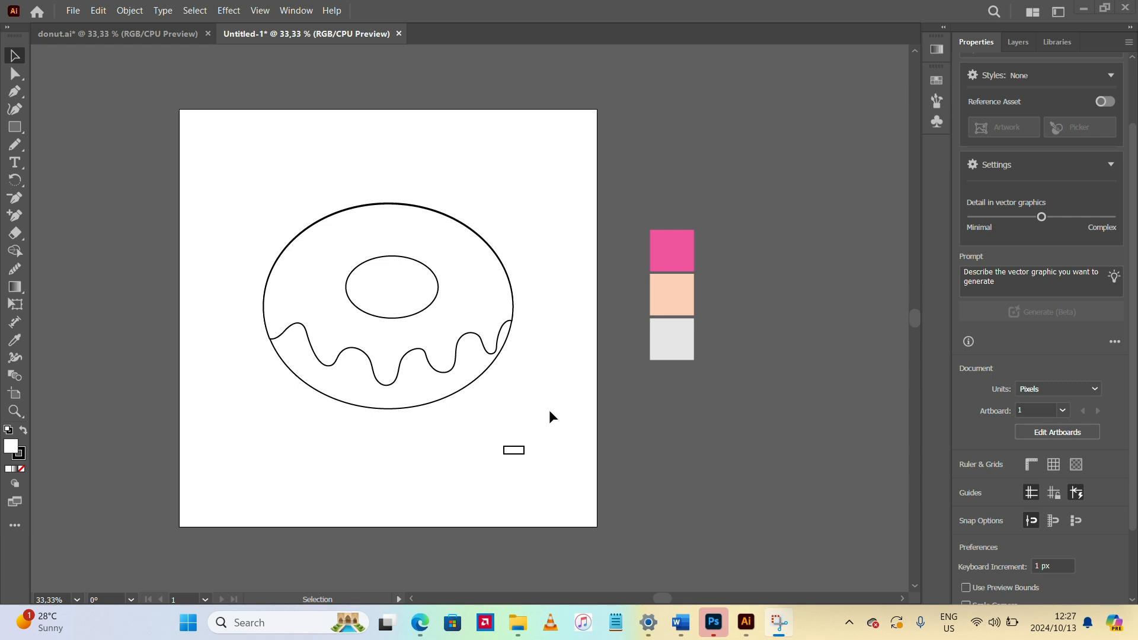
left_click(522, 451)
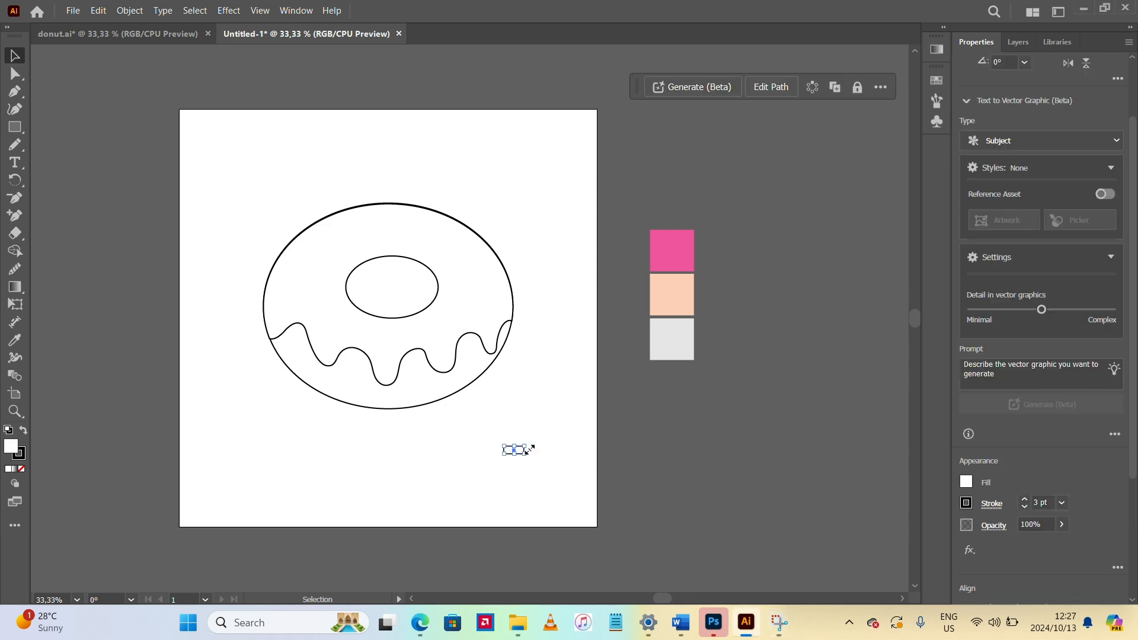
left_click_drag(525, 447, 535, 445)
left_click(754, 457)
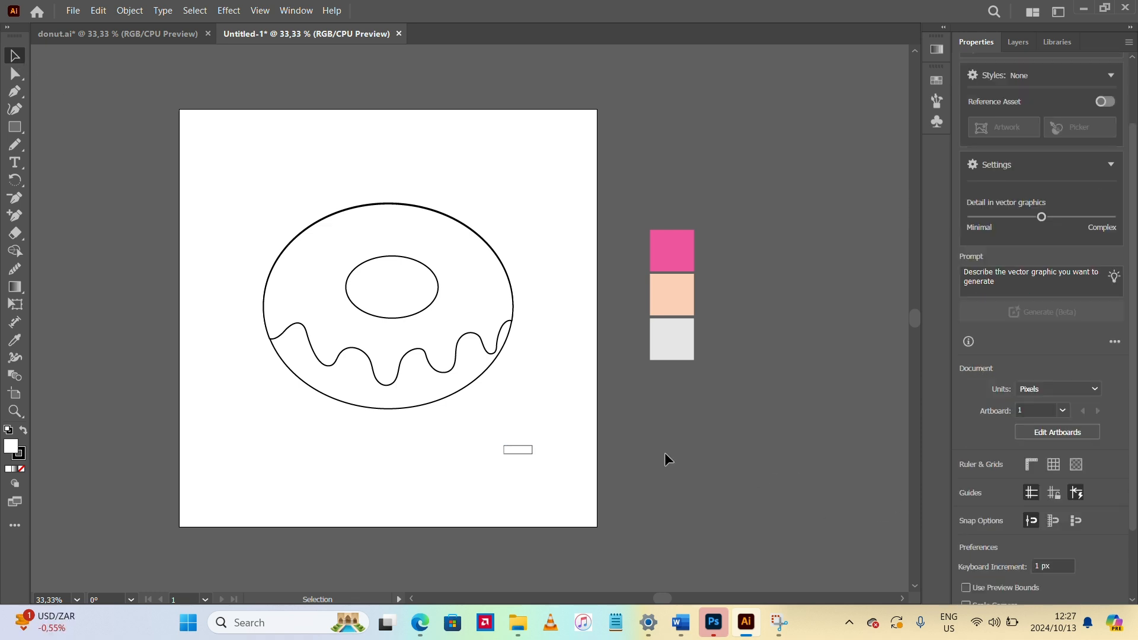
Distribute copies of the small rectangle around the icing as nine sprinkles, rotating them to varied angles
left_click_drag(468, 425, 340, 316)
left_click_drag(362, 326, 367, 306)
left_click_drag(341, 315, 448, 324)
left_click_drag(467, 316, 469, 329)
left_click_drag(467, 327, 471, 300)
left_click_drag(490, 309, 468, 272)
left_click_drag(488, 249, 496, 274)
left_click_drag(468, 271, 374, 235)
left_click_drag(402, 236, 393, 207)
left_click_drag(376, 233, 368, 228)
left_click_drag(327, 230, 408, 238)
left_click_drag(421, 221, 424, 237)
left_click_drag(409, 238, 465, 222)
Select the sprinkles together, round their corners and scale the group down slightly
left_click(344, 322)
left_click(294, 294, "shift")
left_click(314, 243, "shift")
left_click(367, 230, "shift")
left_click(417, 239, "shift")
left_click(461, 239, "shift")
left_click(483, 272, "shift")
left_click(470, 300, "shift")
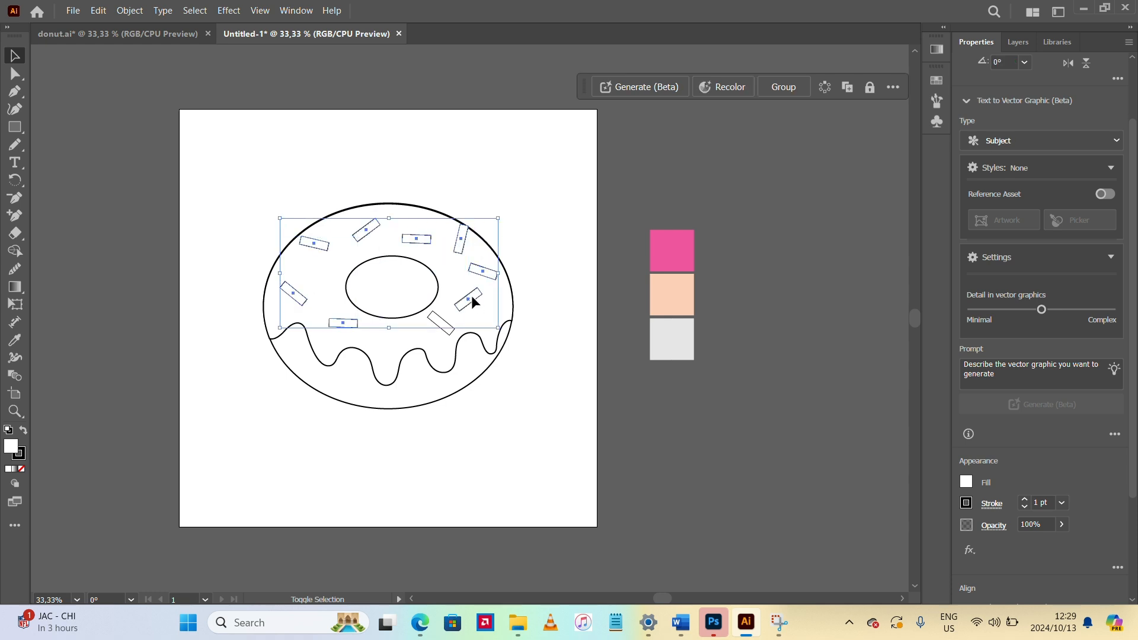
key("a")
left_click_drag(283, 271, 295, 258)
key("v")
left_click_drag(281, 220, 293, 227)
left_click_drag(497, 226, 490, 230)
left_click(506, 211)
Reposition individual sprinkles so they are spread evenly over the icing around the hole
left_click_drag(308, 298, 297, 294)
left_click_drag(325, 252, 308, 242)
left_click_drag(381, 237, 374, 228)
left_click_drag(484, 280, 476, 314)
left_click_drag(441, 327, 434, 335)
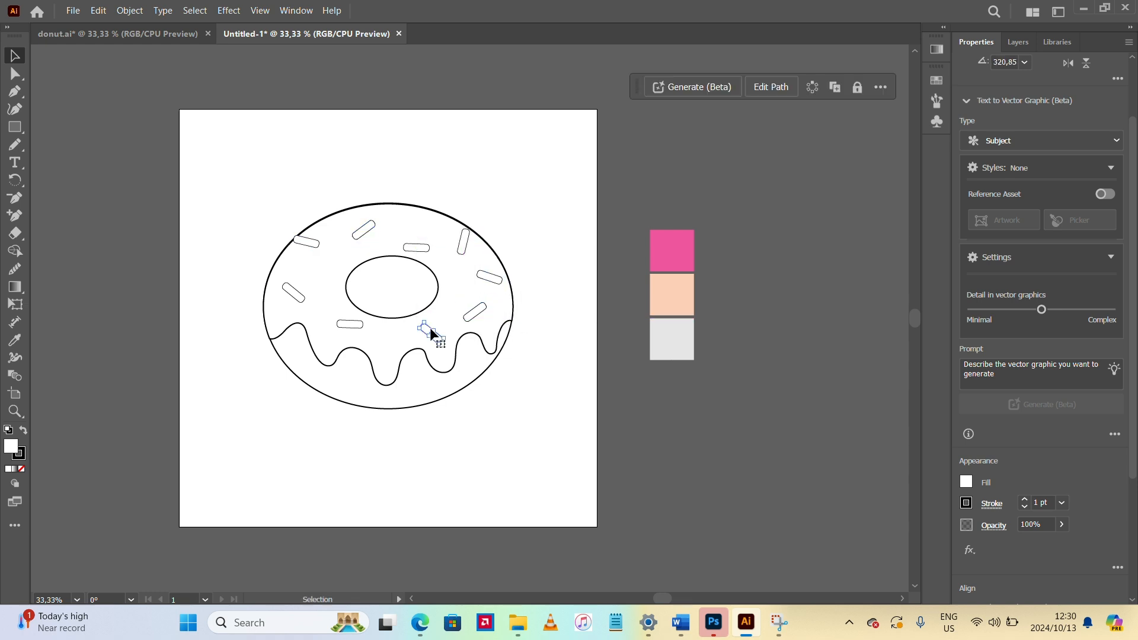
left_click_drag(418, 248, 414, 237)
left_click(560, 236)
left_click_drag(351, 325, 344, 329)
left_click_drag(436, 337, 430, 337)
left_click(656, 173)
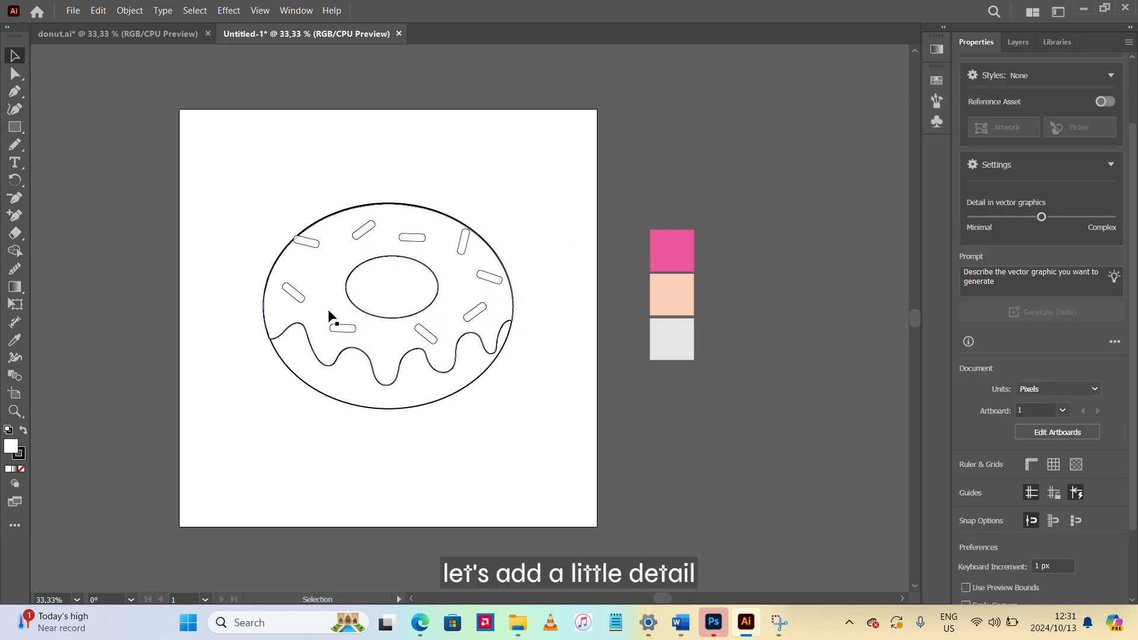
Duplicate the base ellipse without a fill and scale the copy down to an oval slightly wider than the donut hole, around it
left_click(417, 386)
left_click_drag(417, 386, 531, 484)
left_click(966, 482)
left_click(805, 343)
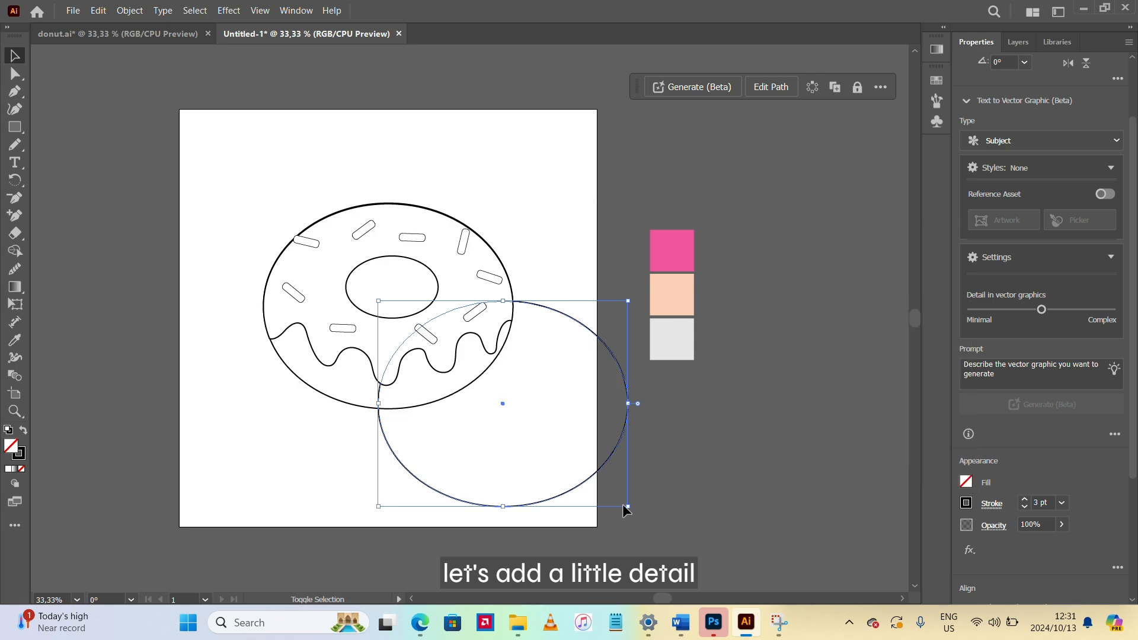
left_click_drag(628, 507, 382, 260)
key("ctrl+z")
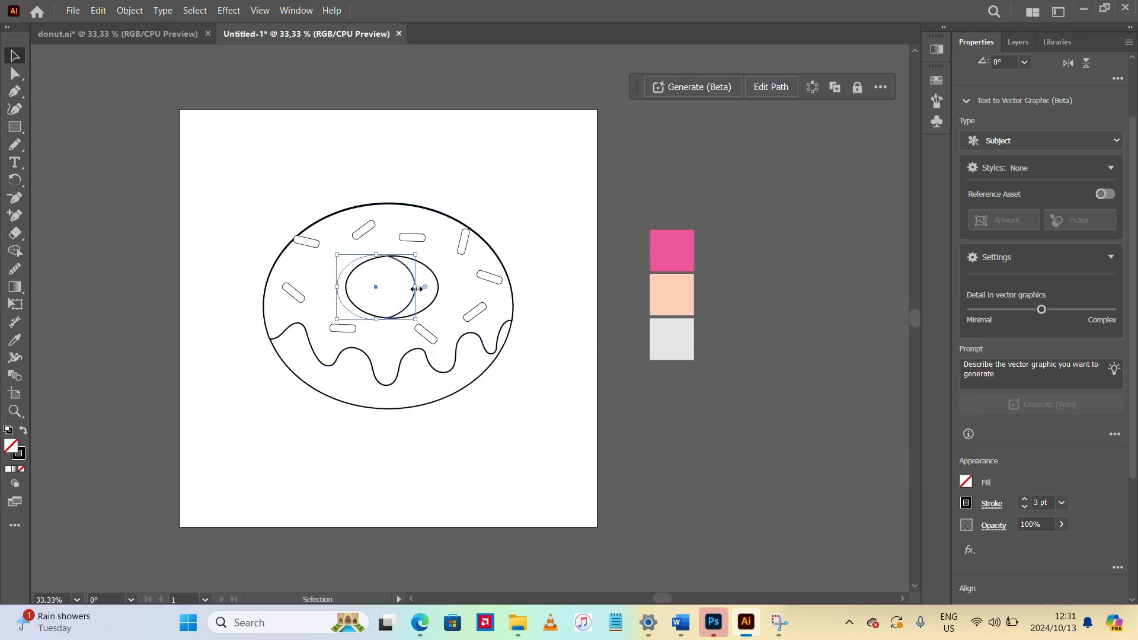
key("ctrl+1")
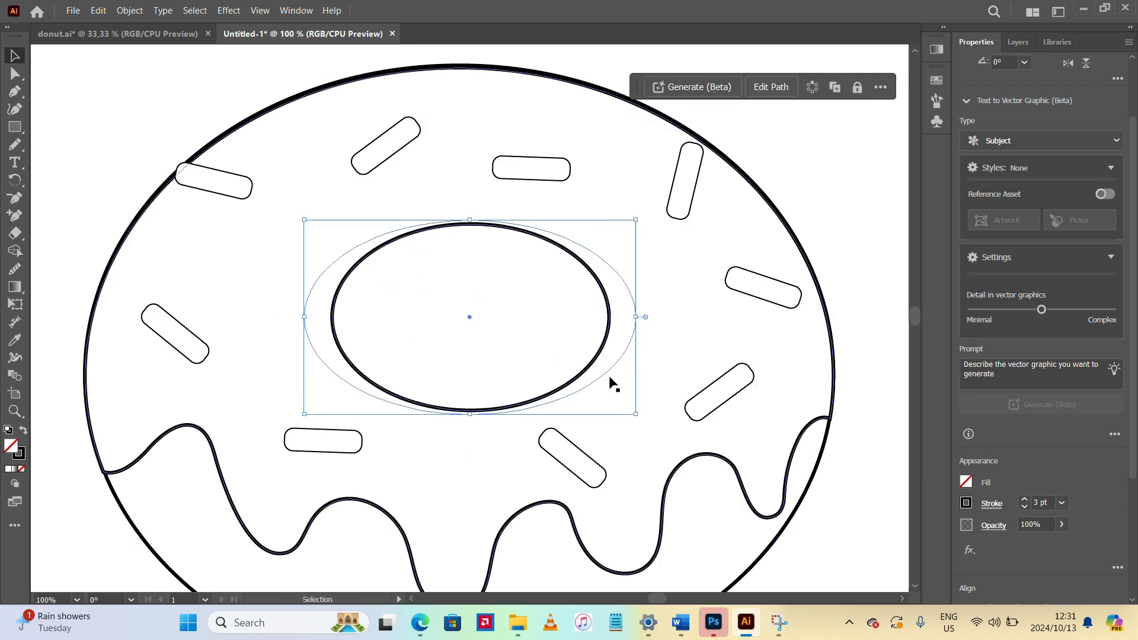
Bring the unfilled oval around the donut hole to the front
right_click(610, 382)
mouse_move(688, 533)
left_click(829, 539)
Set the unfilled oval's stroke to 2 pt and move it up slightly to meet the hole's lower edge
left_click(578, 350)
left_click(593, 383)
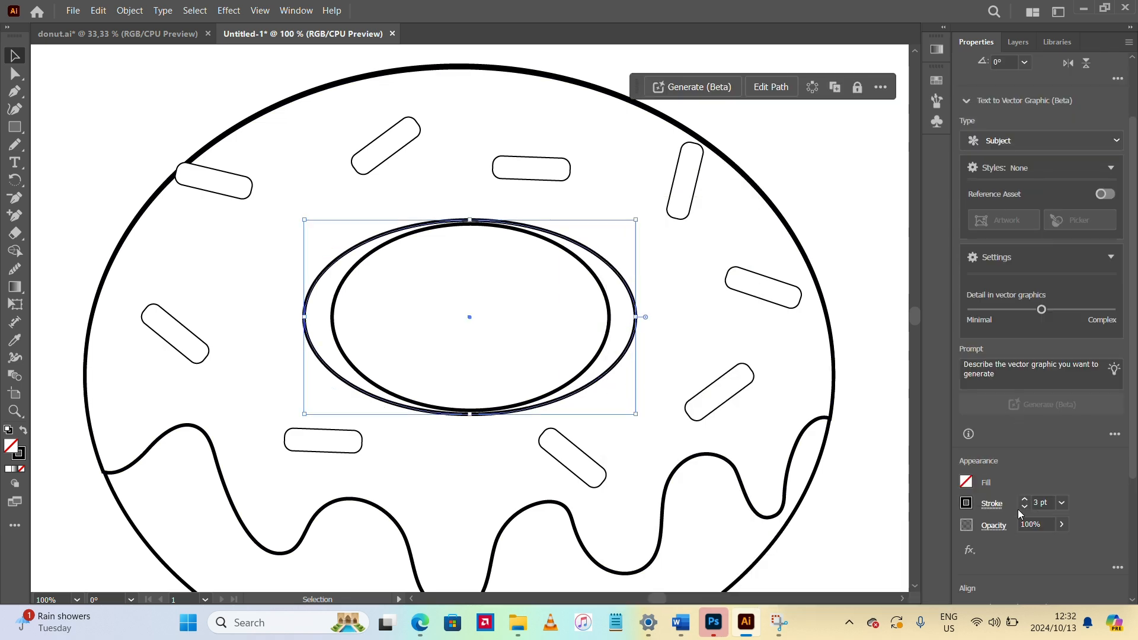
left_click(1024, 507)
left_click(584, 346)
left_click_drag(600, 376, 600, 373)
Draw a slightly slanted line across the unfilled oval and trim it with Shape Builder, keeping only the lower arc beneath the hole
left_click(15, 127)
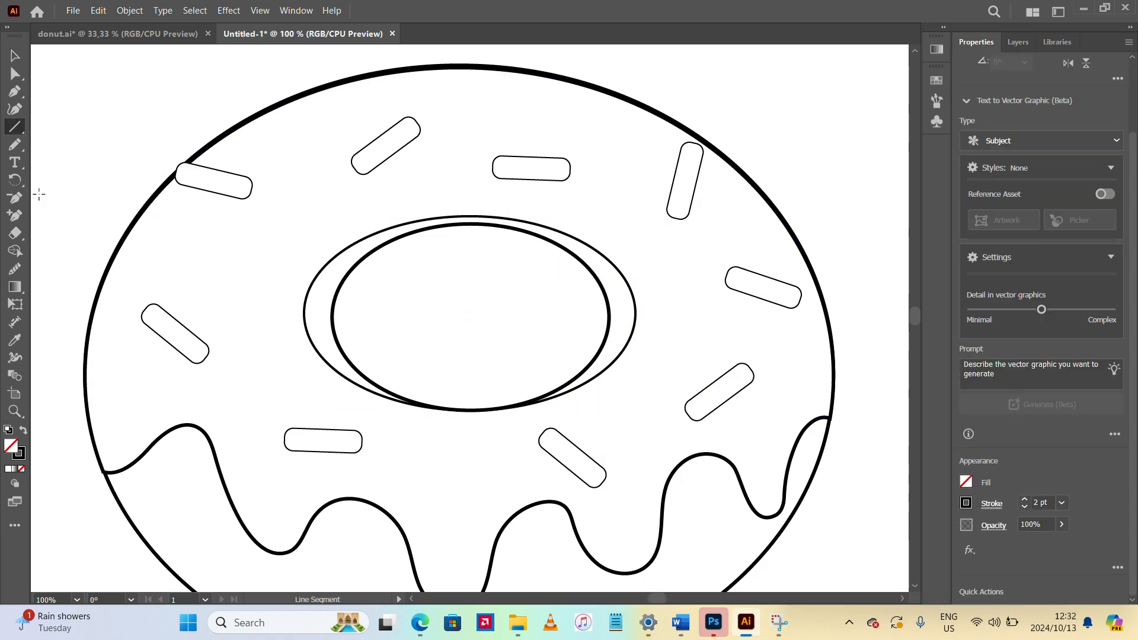
left_click_drag(294, 326, 662, 343)
key("v")
left_click(627, 335, "shift")
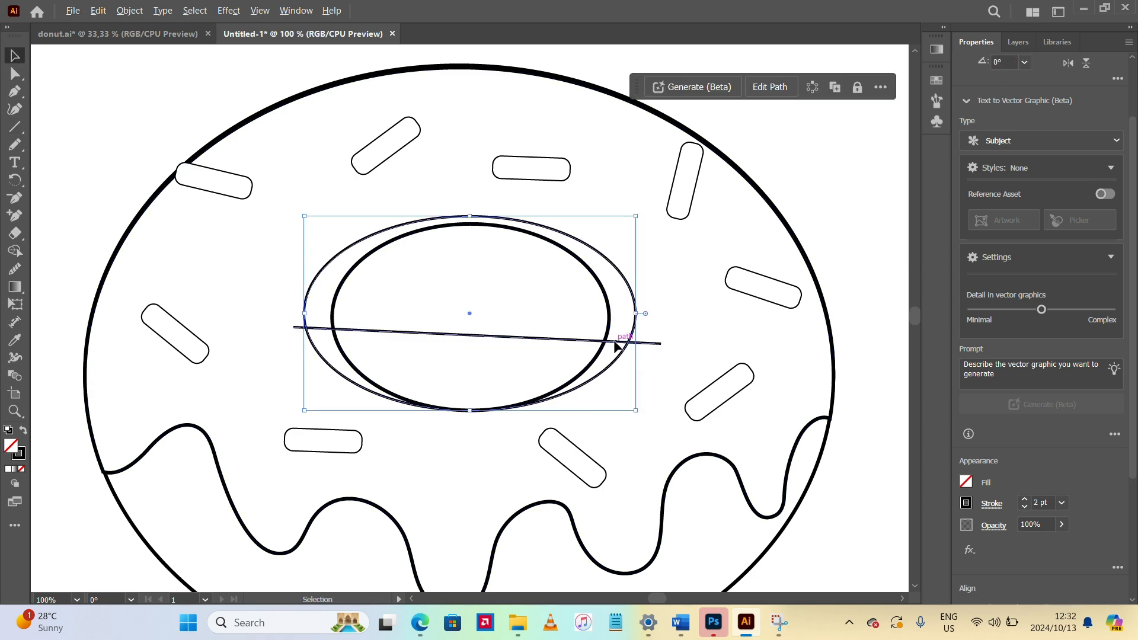
left_click(14, 250)
left_click(317, 284, "alt")
left_click(307, 330, "alt")
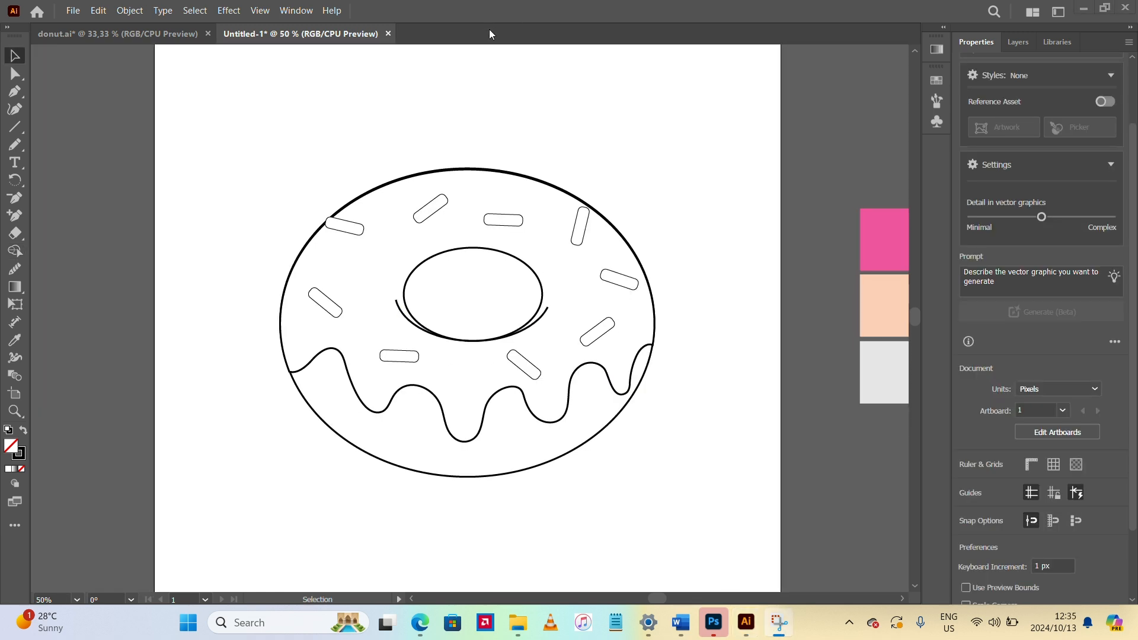
Fill the donut's base ellipse with the peach sampled from the colour swatch and set its stroke to 3 pt
left_click(563, 445)
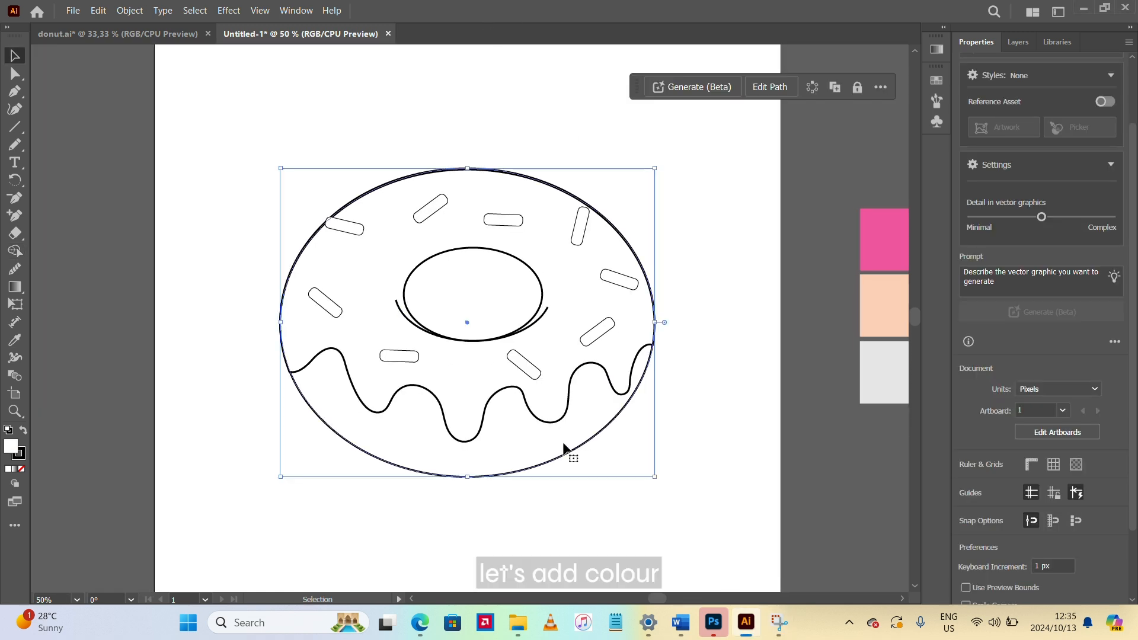
key("i")
left_click(891, 304)
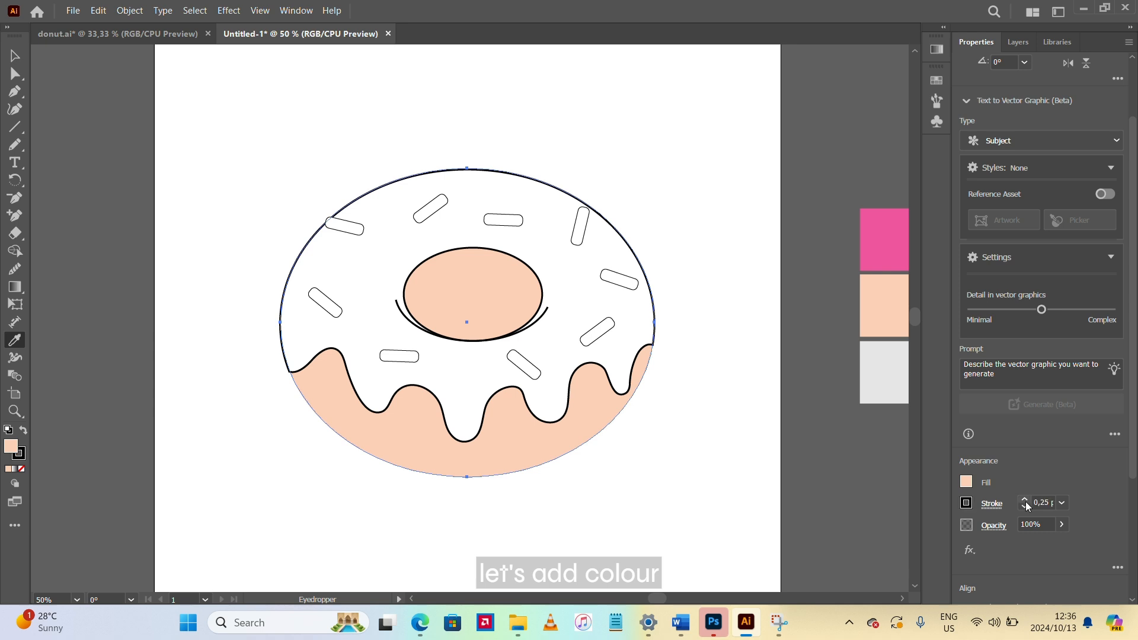
left_click(1026, 500)
left_click(1025, 500)
left_click(1026, 500)
Fill the dripping icing shape with the pink sampled from the colour swatch and give it a 3 pt stroke
left_click(16, 55)
left_click(469, 389)
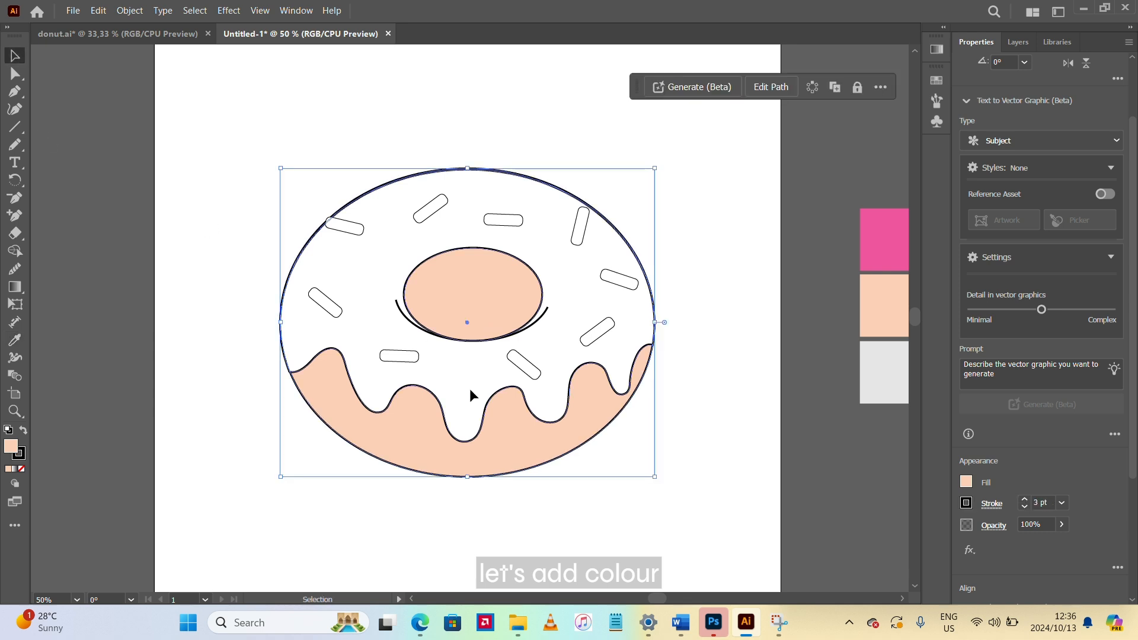
left_click(15, 340)
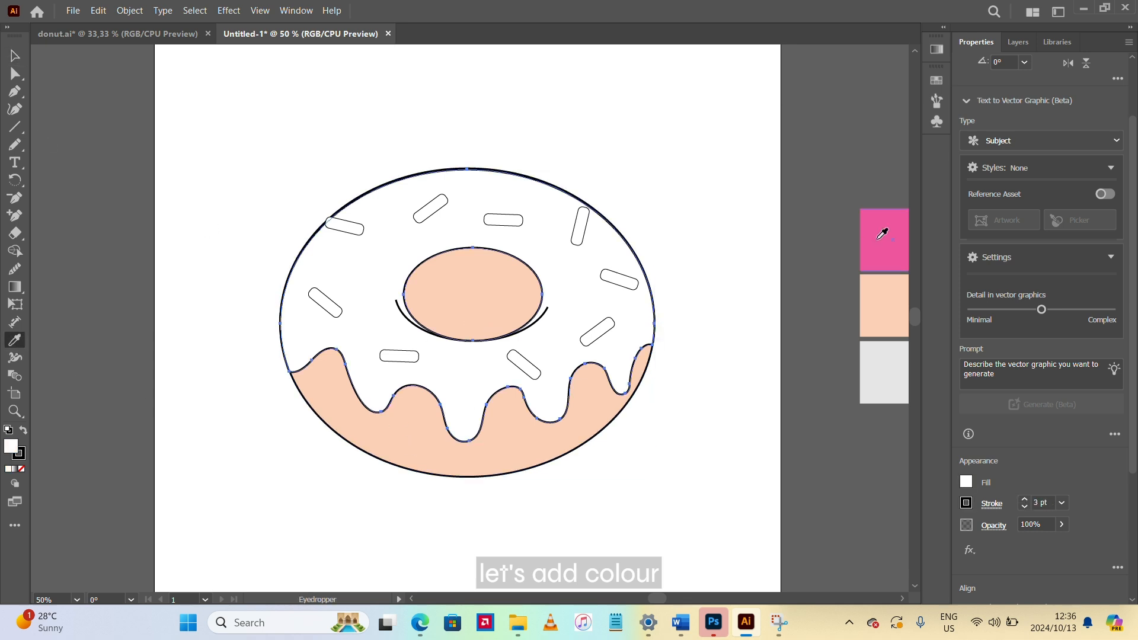
left_click(884, 234)
left_click(1025, 499)
left_click(1025, 500)
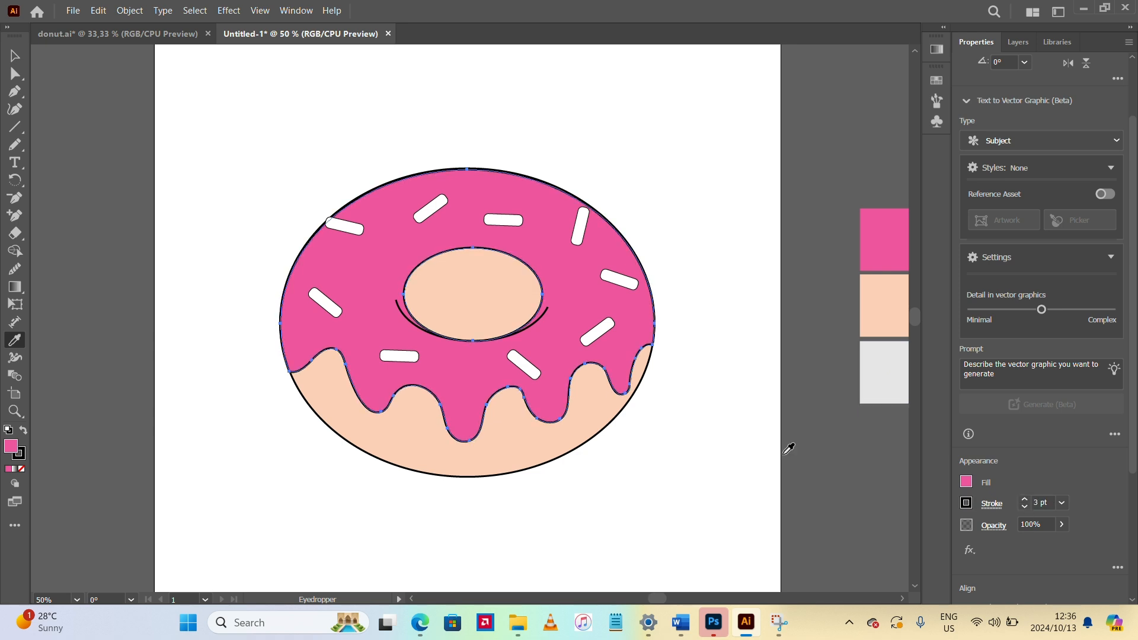
Fill the leftmost sprinkle on the icing with the light grey sampled from the colour swatch
key("v")
left_click(195, 182)
left_click(323, 301)
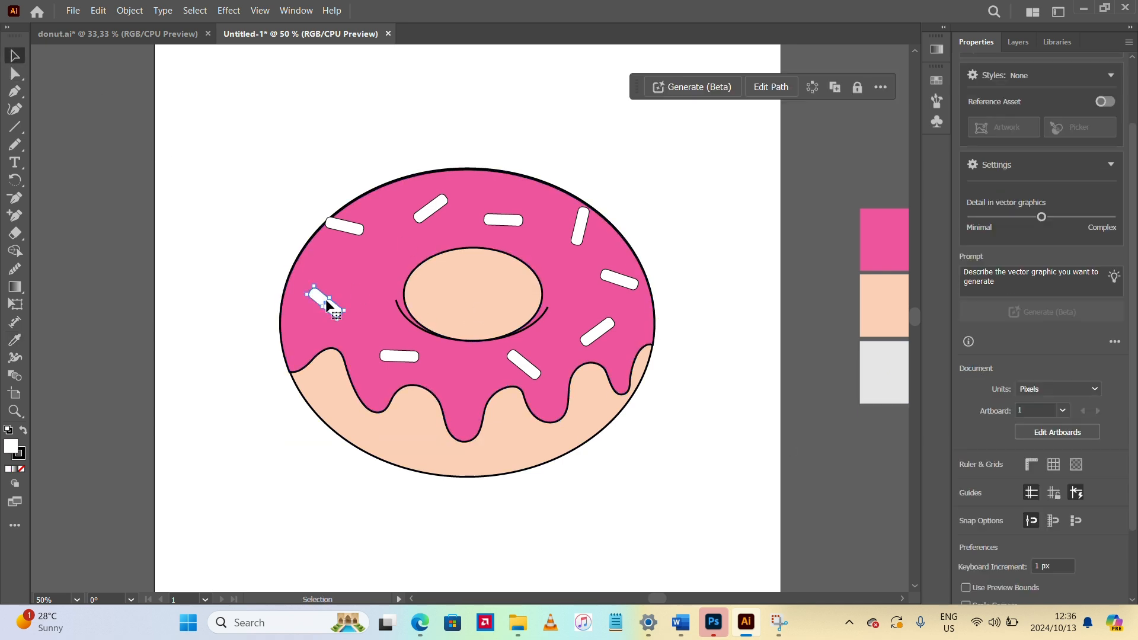
left_click(966, 483)
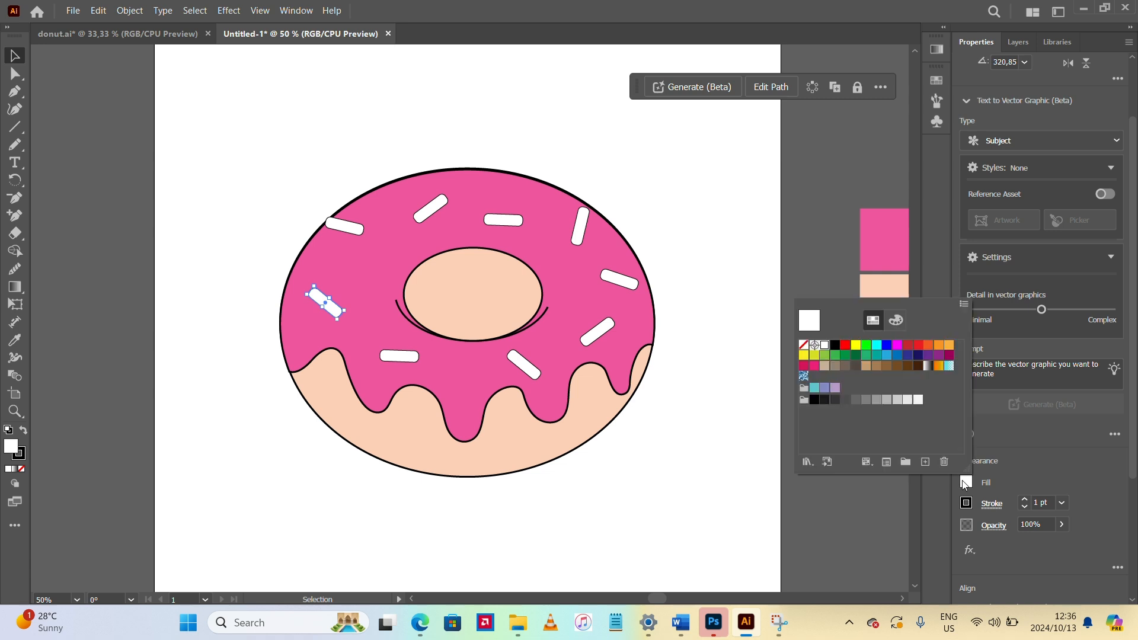
left_click(15, 341)
left_click(15, 340)
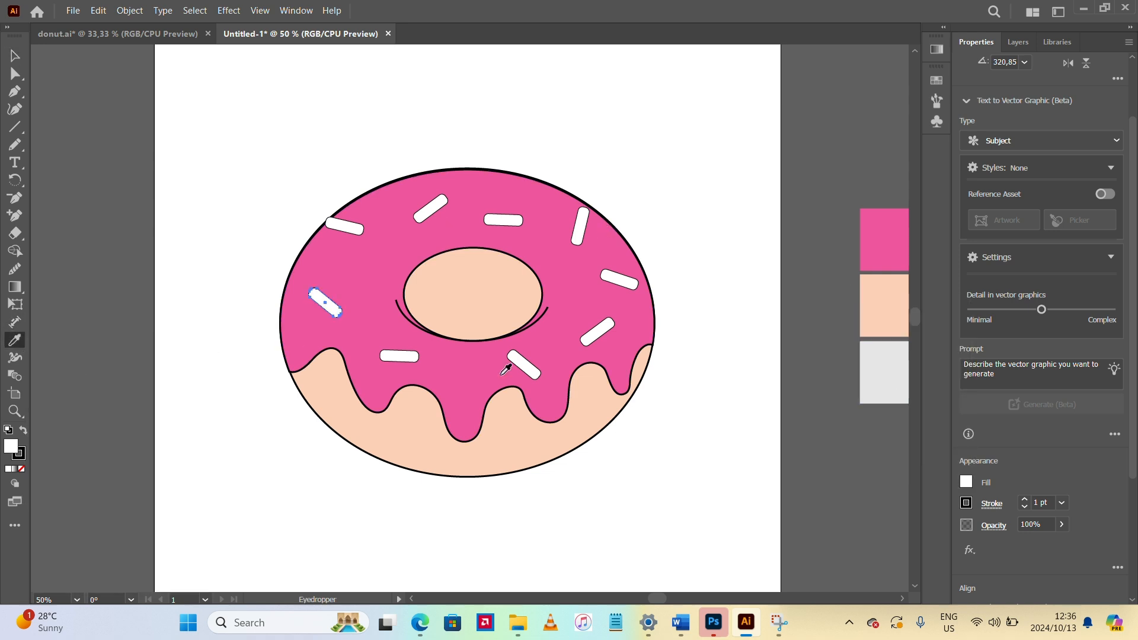
left_click(883, 358)
left_click(14, 56)
left_click(164, 126)
Fill all the remaining white sprinkles with the sampled light grey and set their stroke to 2 pt
left_click(348, 227)
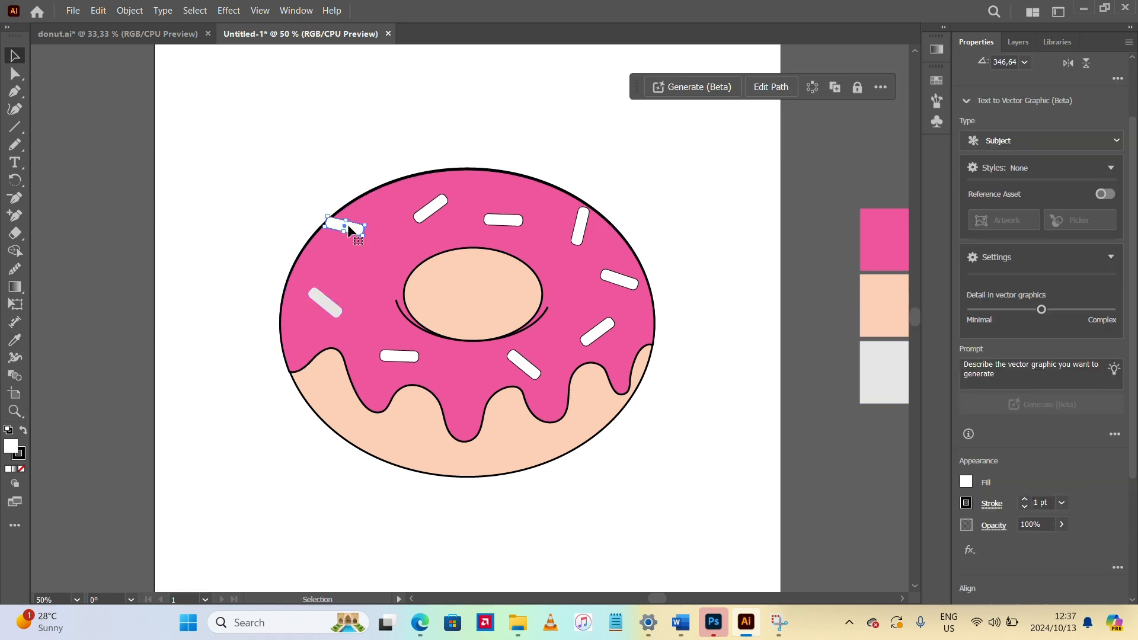
left_click(393, 353, "shift")
left_click(523, 363, "shift")
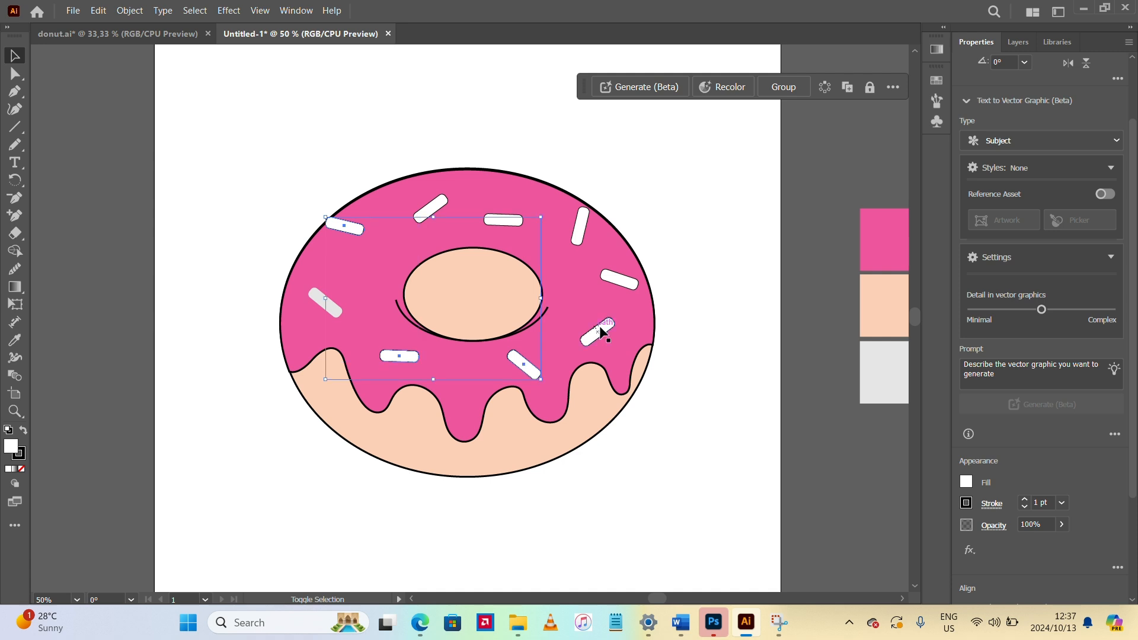
left_click(584, 233, "shift")
left_click(495, 219, "shift")
left_click(429, 207, "shift")
left_click(15, 340)
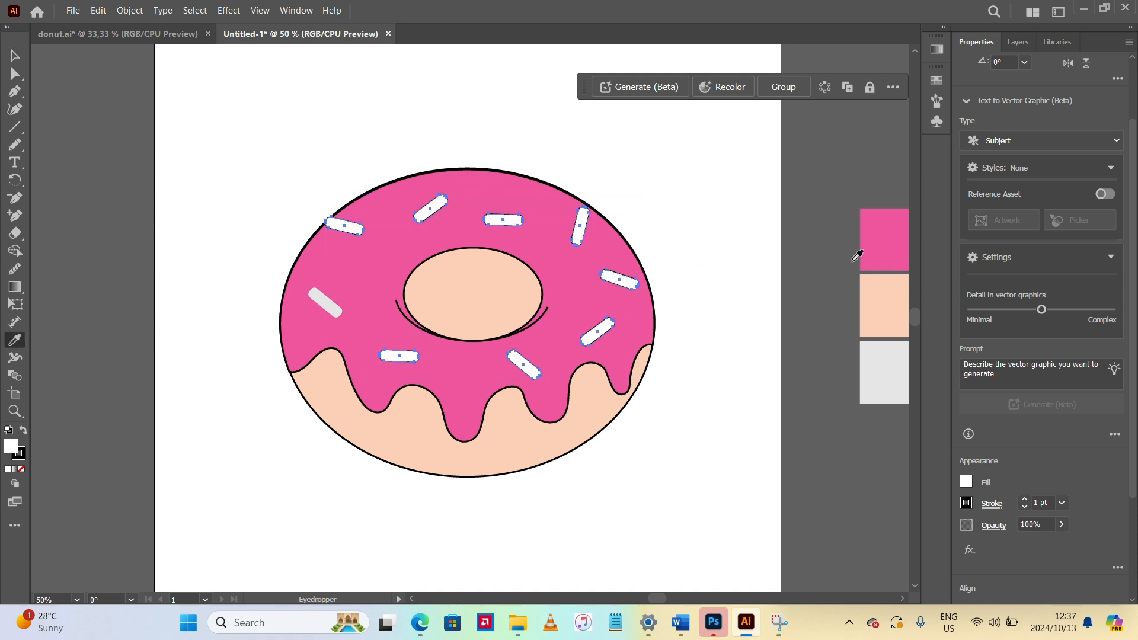
left_click(883, 372)
left_click(1025, 501)
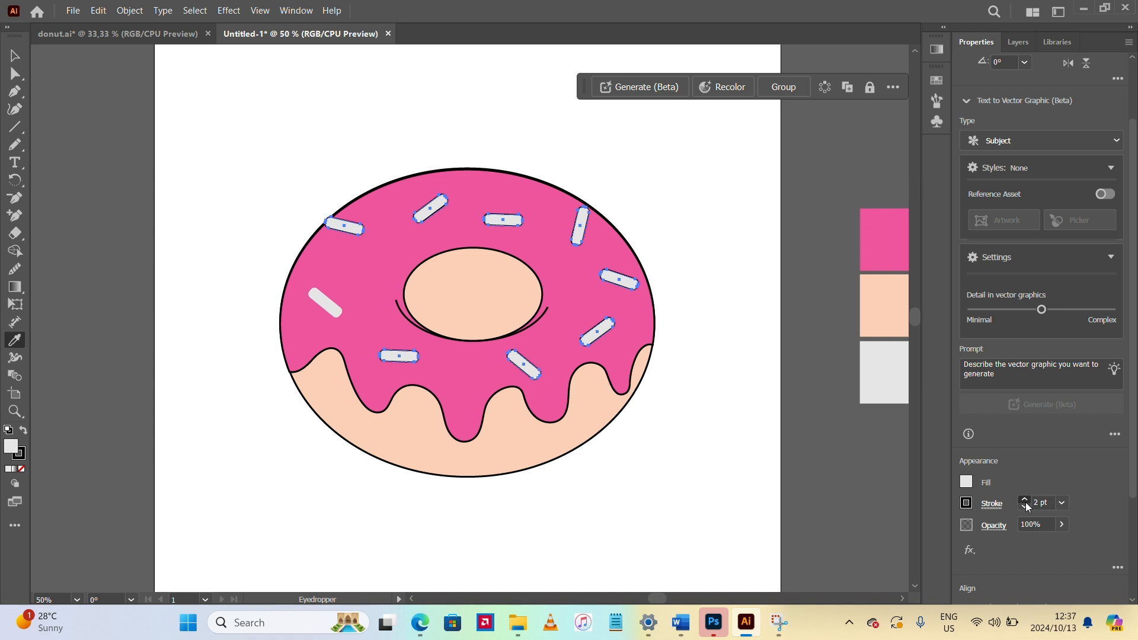
left_click(1025, 506)
Add a stroke to the leftmost sprinkle, the only one without an outline
key("v")
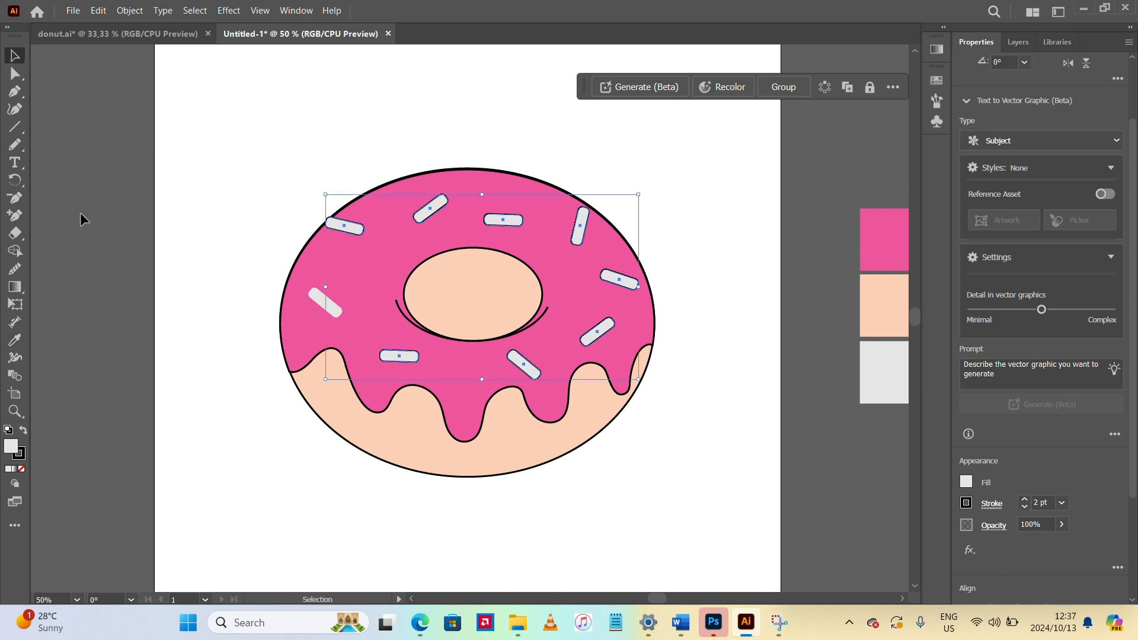
left_click(326, 303)
left_click(1025, 501)
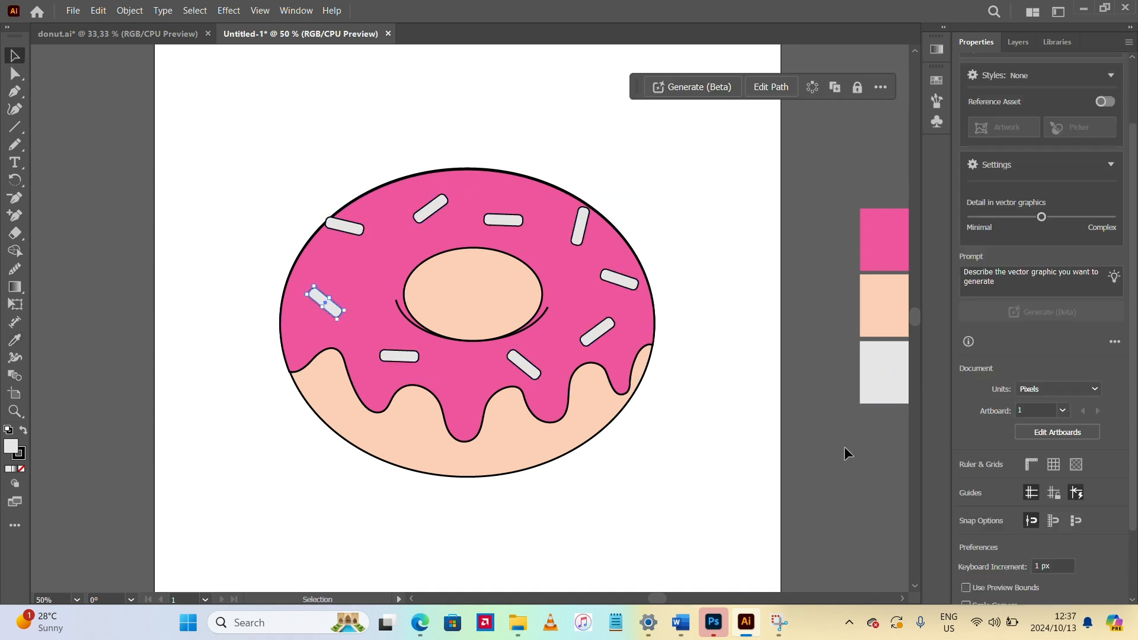